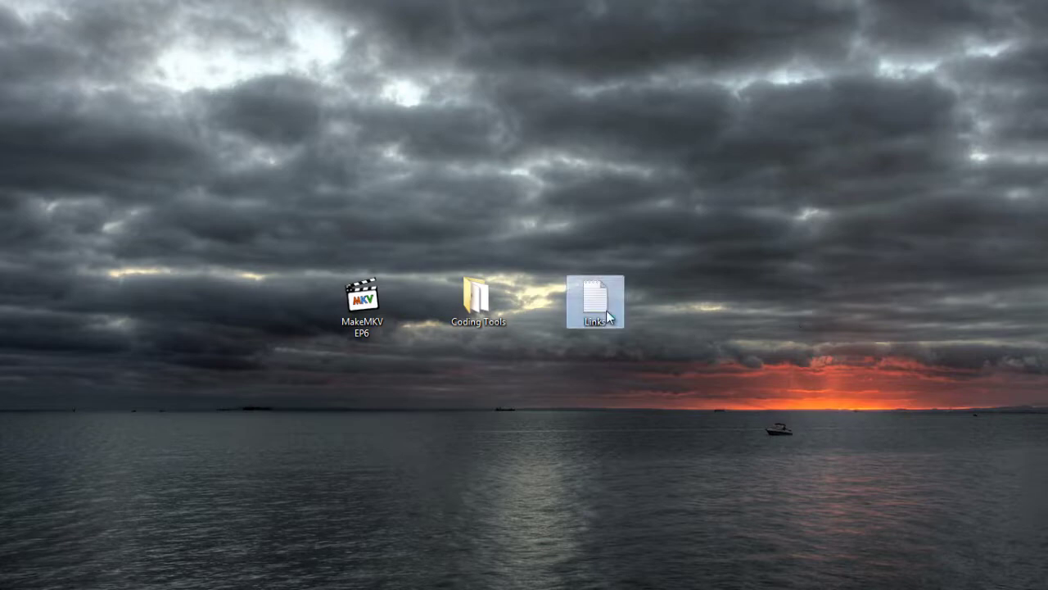
Step: Open the Links text file and review the forum, jdobbs.com, ffdshow, MatroskaSplitter and Avisynth download links
{"action": "double_click", "coordinate": [606, 311]}
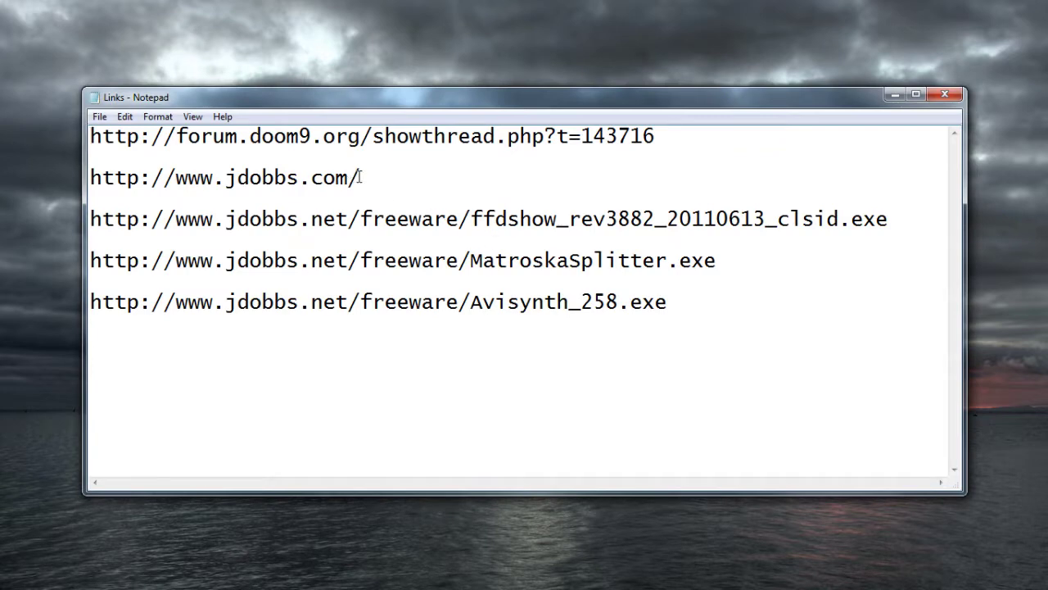
{"action": "left_click_drag", "start_coordinate": [361, 177], "coordinate": [89, 179]}
{"action": "left_click_drag", "start_coordinate": [472, 220], "coordinate": [578, 220]}
{"action": "left_click_drag", "start_coordinate": [475, 260], "coordinate": [668, 260]}
{"action": "left_click_drag", "start_coordinate": [472, 303], "coordinate": [565, 303]}
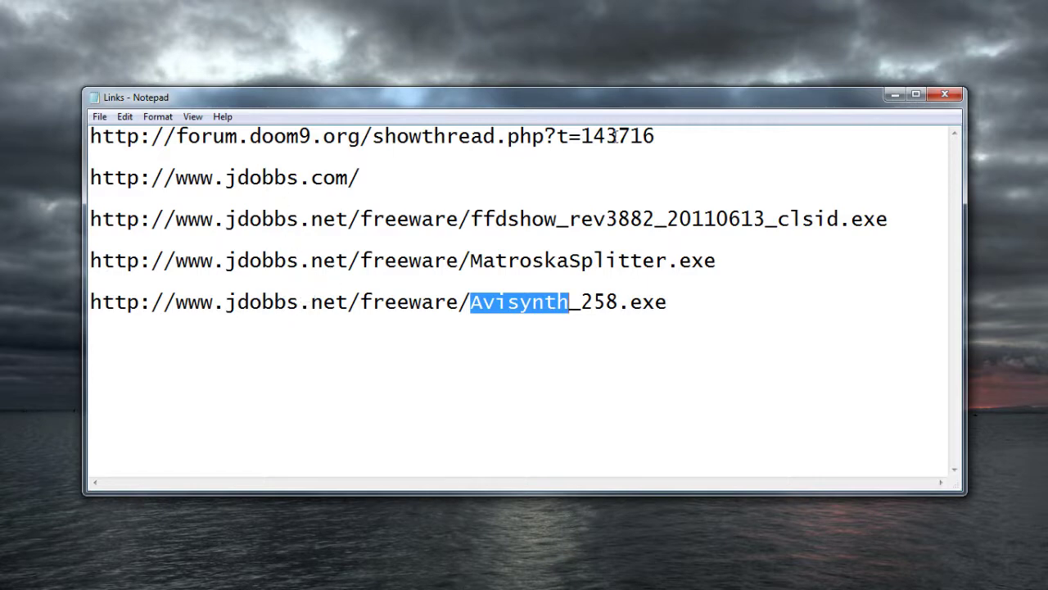
{"action": "left_click_drag", "start_coordinate": [655, 136], "coordinate": [90, 140]}
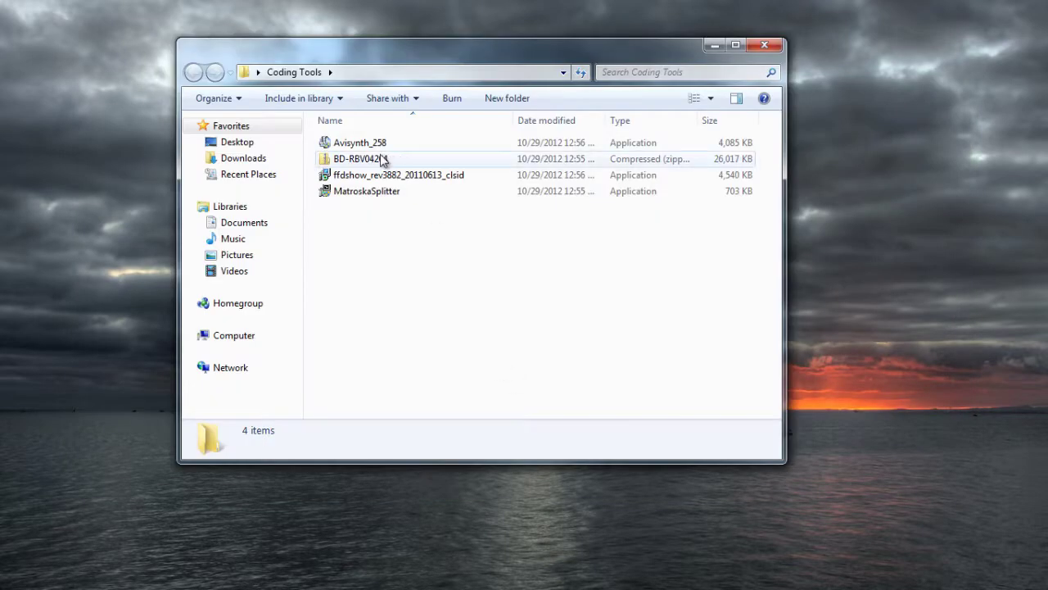
Step: Install AviSynth 2.5.8 from the Coding Tools folder, accepting the license and keeping the Standard components
{"action": "double_click", "coordinate": [363, 144]}
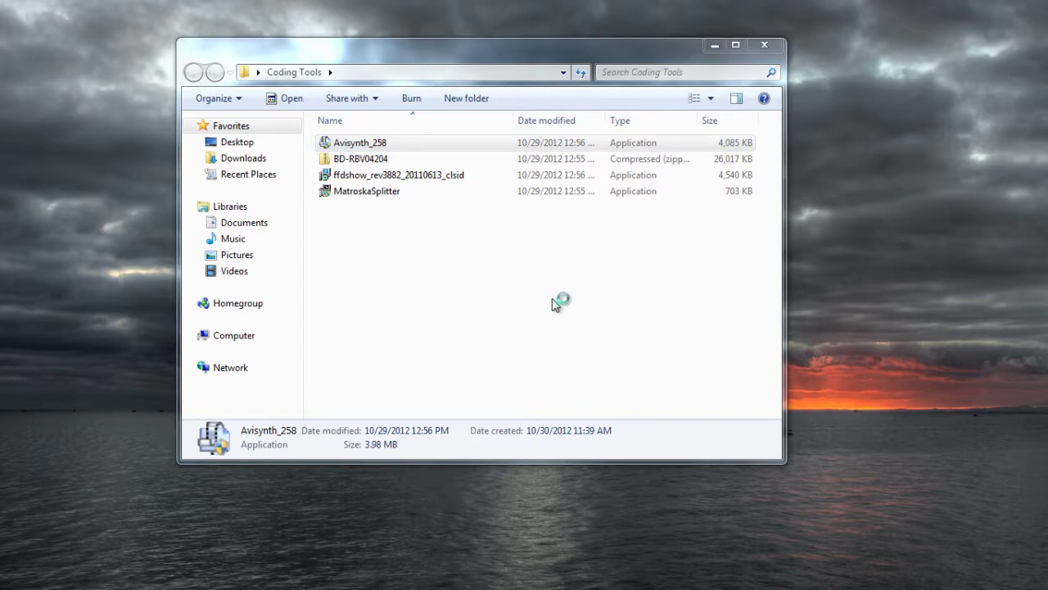
{"action": "left_click", "coordinate": [492, 315]}
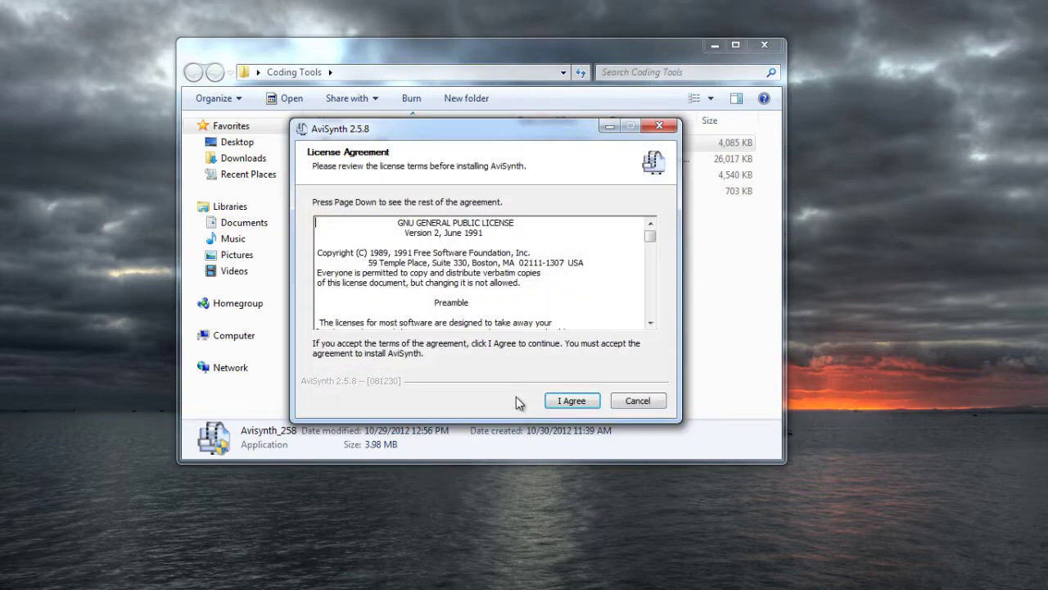
{"action": "left_click", "coordinate": [569, 402]}
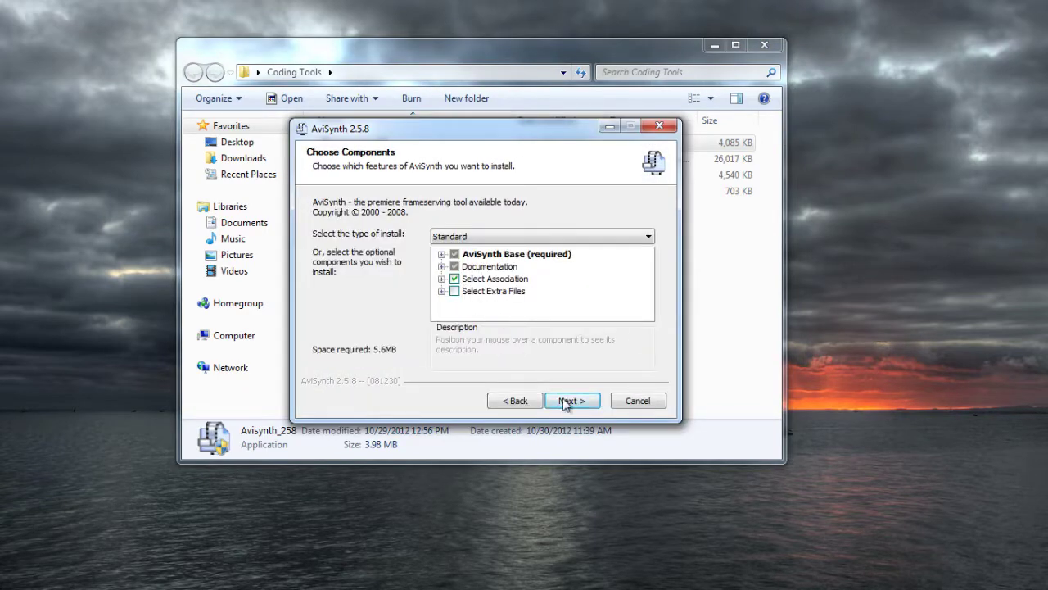
{"action": "left_click", "coordinate": [570, 400]}
{"action": "left_click", "coordinate": [560, 403]}
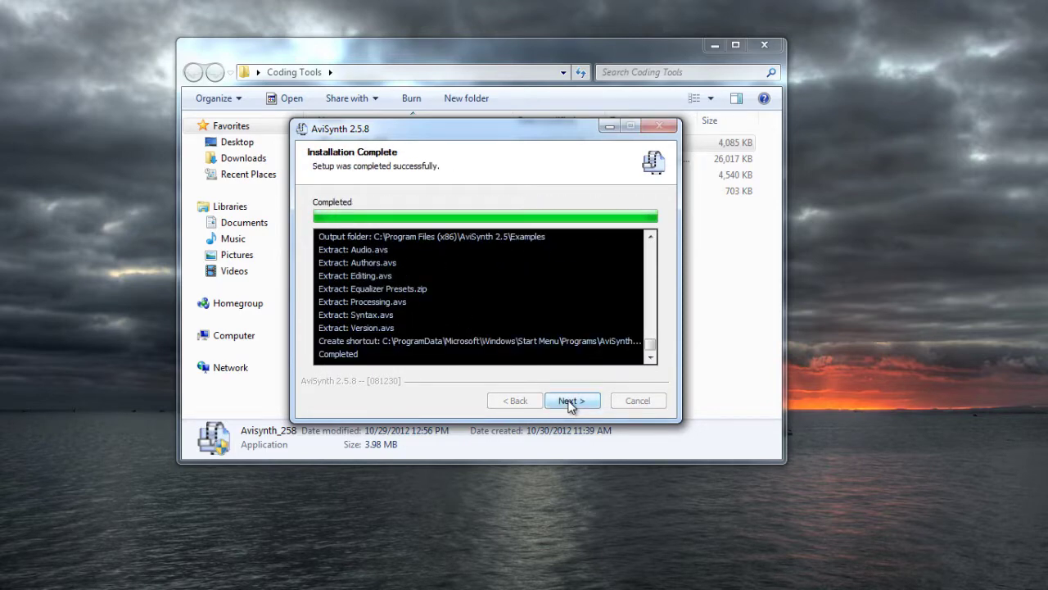
{"action": "left_click", "coordinate": [570, 403]}
{"action": "left_click", "coordinate": [571, 401]}
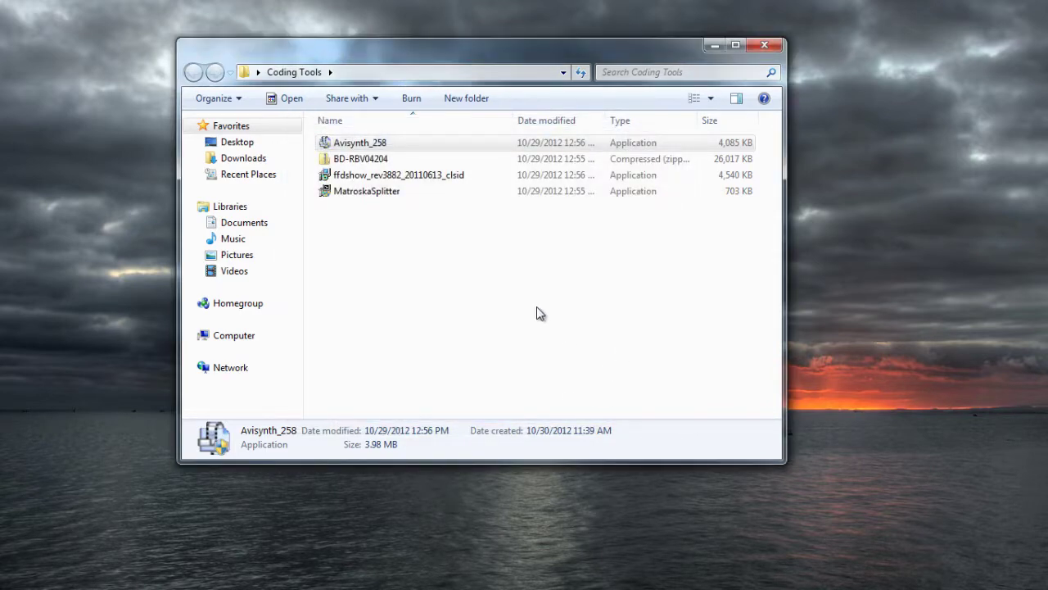
Step: Install ffdshow from ffdshow_rev3882_20110613_clsid with the default components and tasks, without running any decoder configuration
{"action": "double_click", "coordinate": [356, 173]}
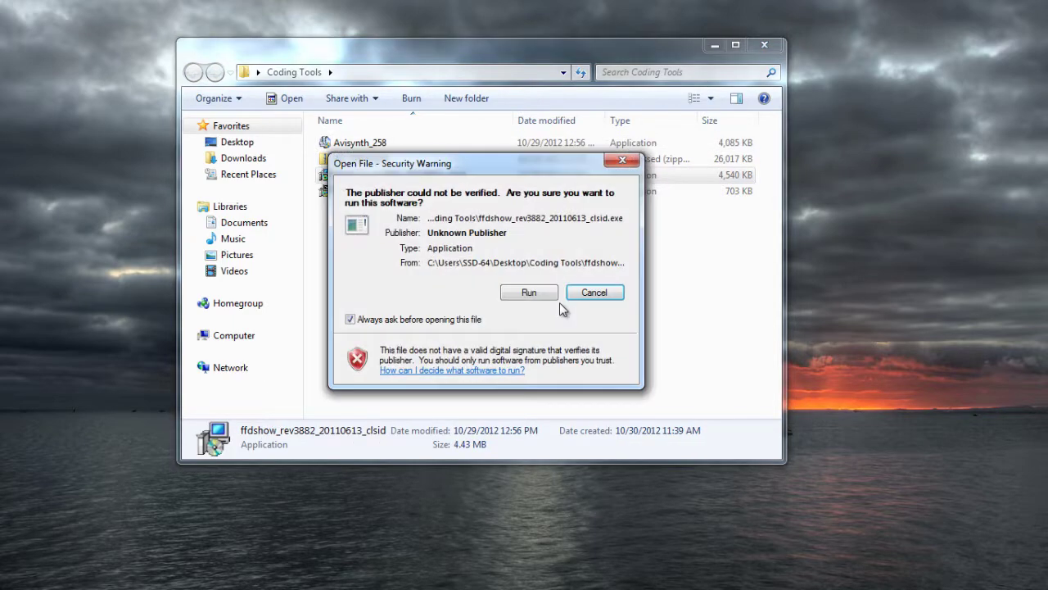
{"action": "left_click", "coordinate": [537, 291]}
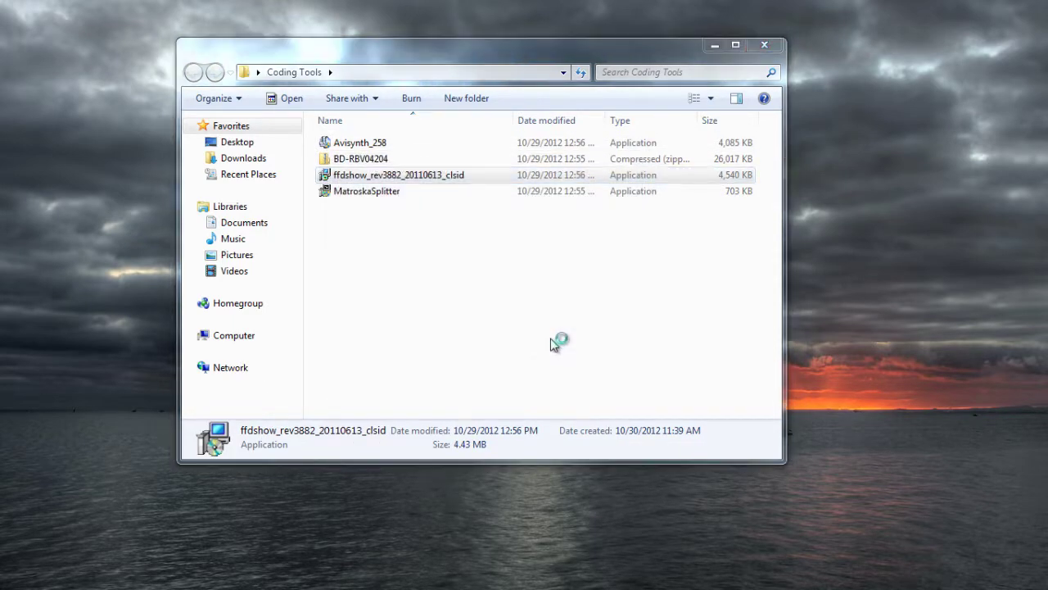
{"action": "left_click", "coordinate": [509, 315]}
{"action": "left_click", "coordinate": [571, 401]}
{"action": "left_click", "coordinate": [571, 401]}
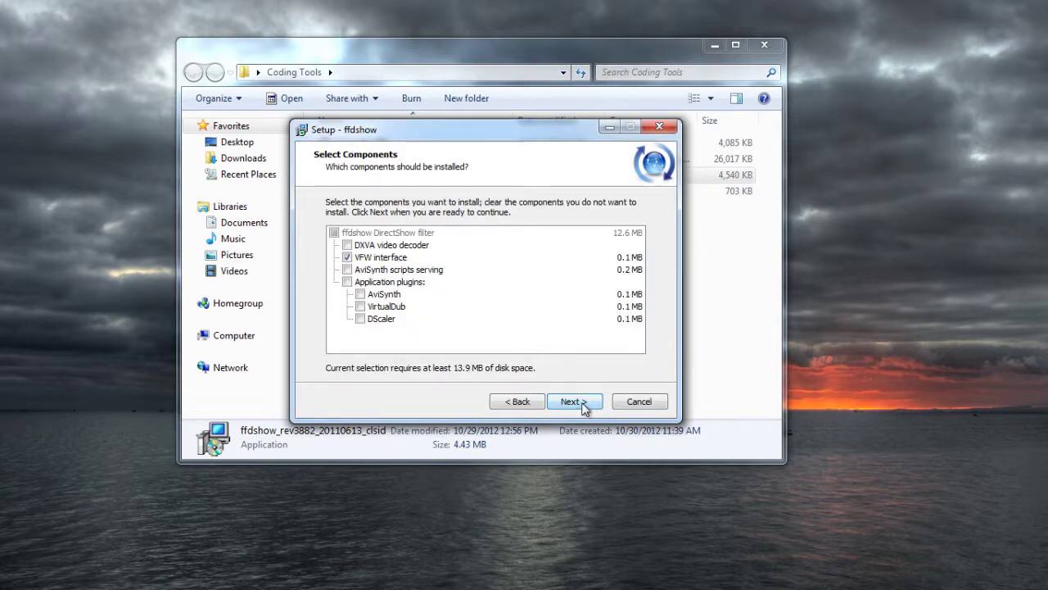
{"action": "left_click", "coordinate": [582, 403]}
{"action": "left_click", "coordinate": [583, 402]}
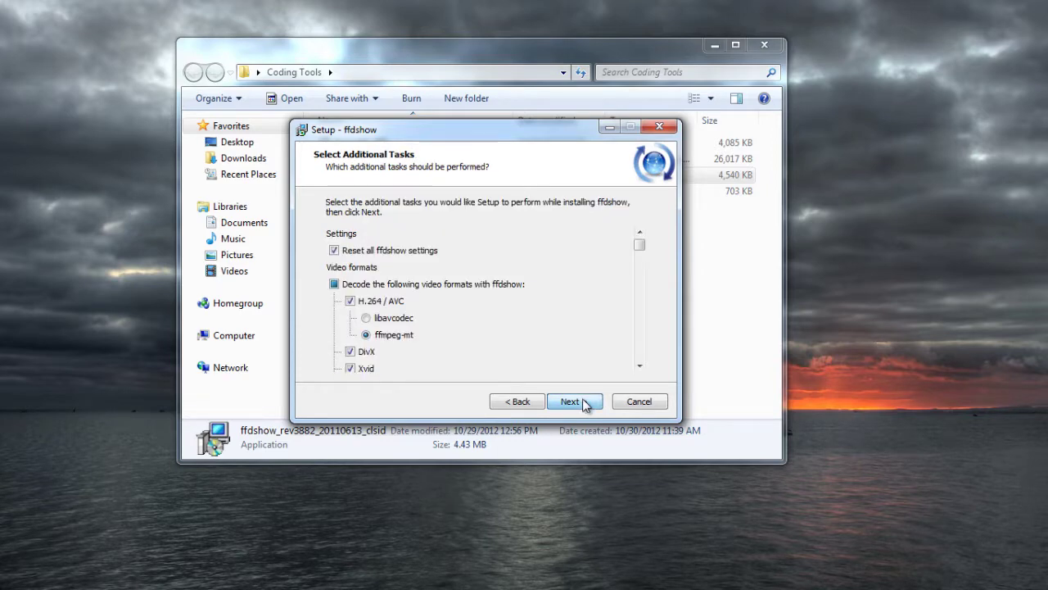
{"action": "left_click", "coordinate": [584, 403]}
{"action": "left_click", "coordinate": [584, 403]}
{"action": "left_click", "coordinate": [584, 403]}
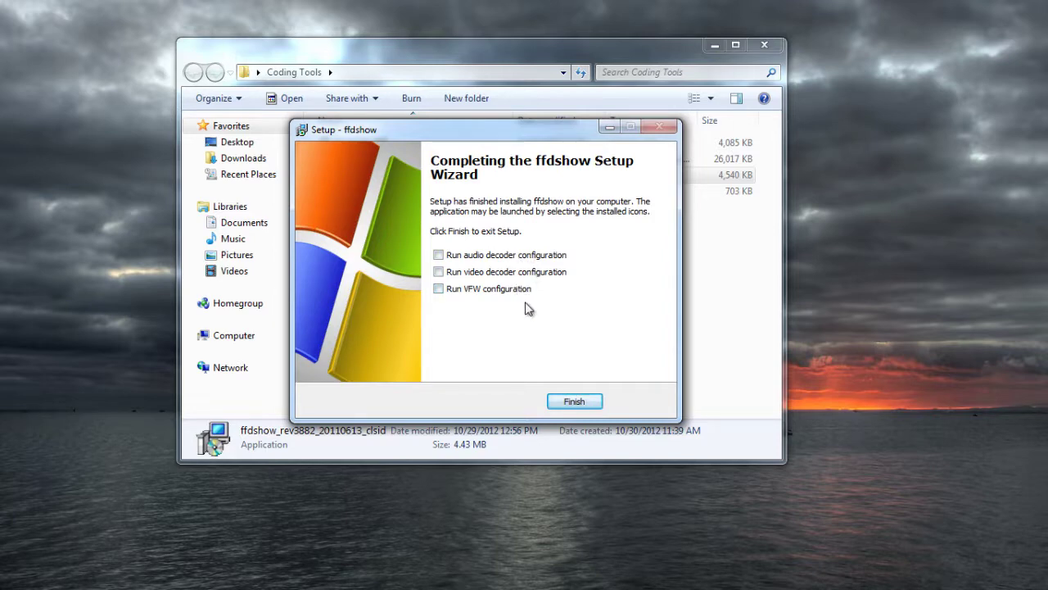
{"action": "left_click", "coordinate": [573, 401]}
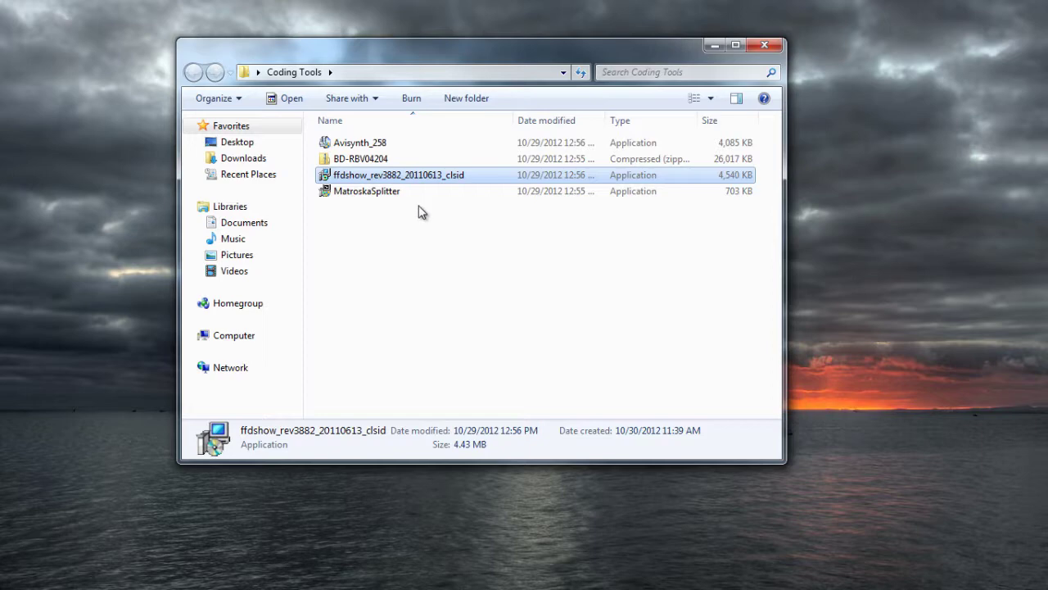
Step: Install Haali Media Splitter from MatroskaSplitter in the default folder with the default options
{"action": "double_click", "coordinate": [383, 195]}
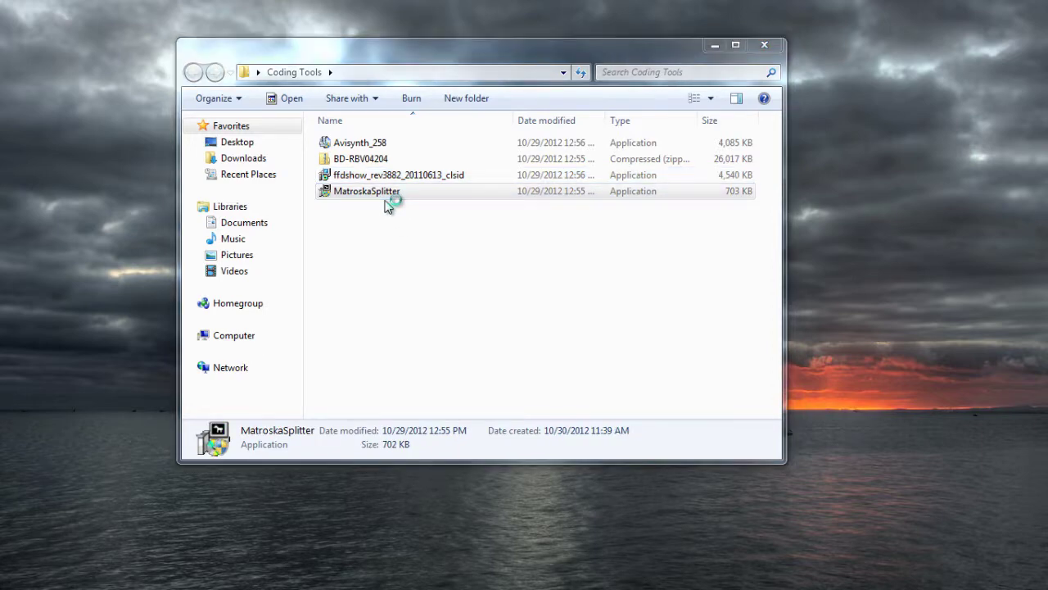
{"action": "left_click", "coordinate": [593, 367]}
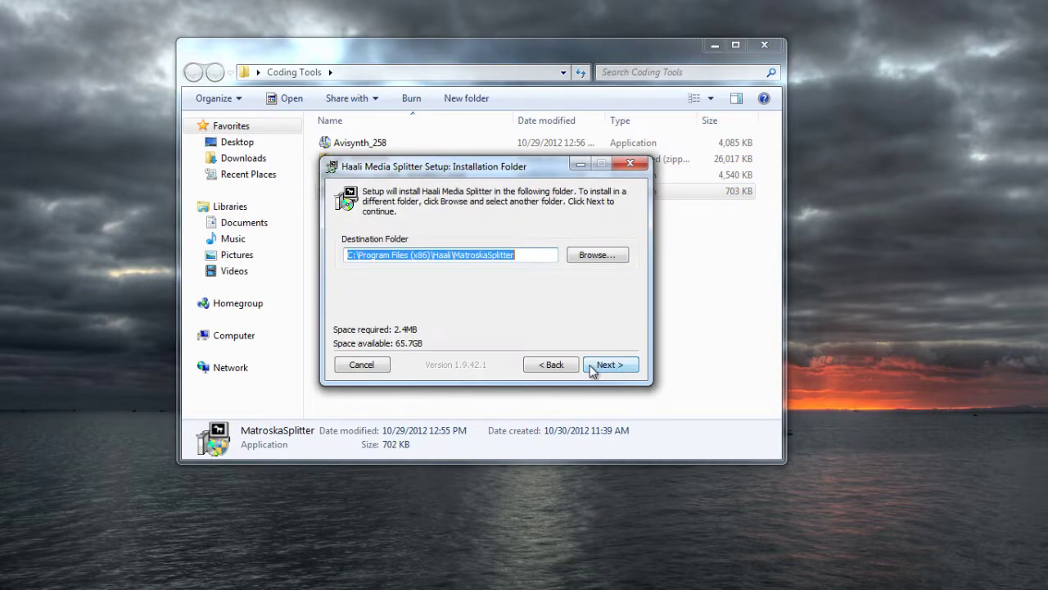
{"action": "left_click", "coordinate": [592, 367]}
{"action": "left_click", "coordinate": [592, 367]}
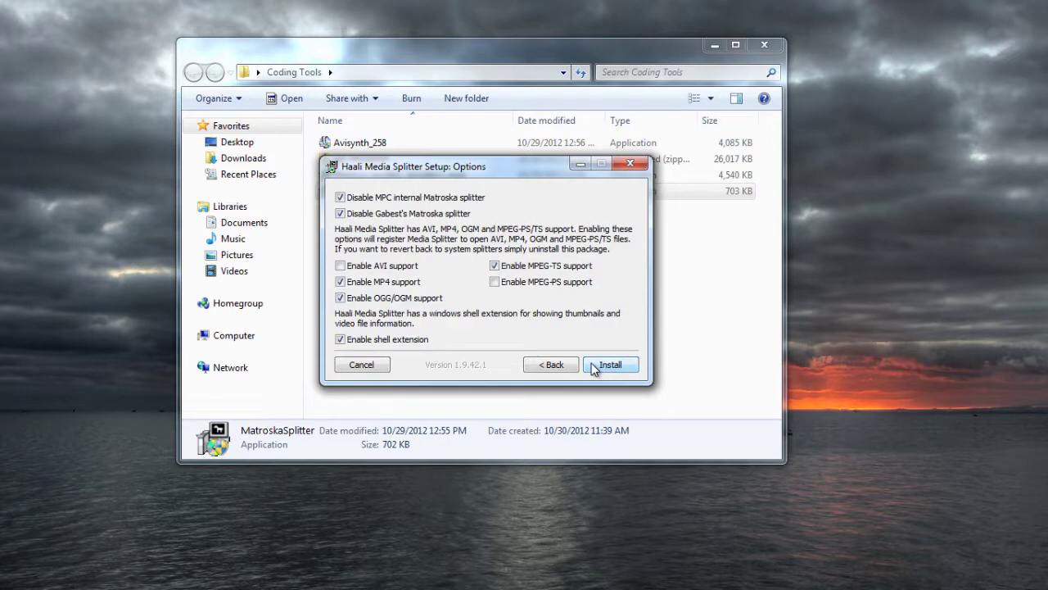
{"action": "left_click", "coordinate": [593, 367]}
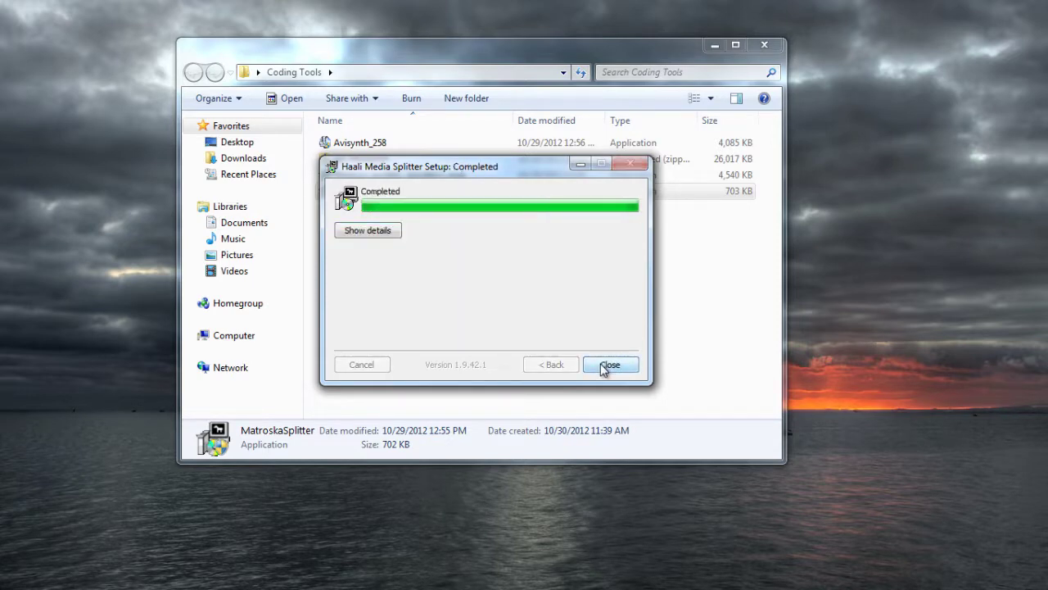
{"action": "left_click", "coordinate": [607, 366]}
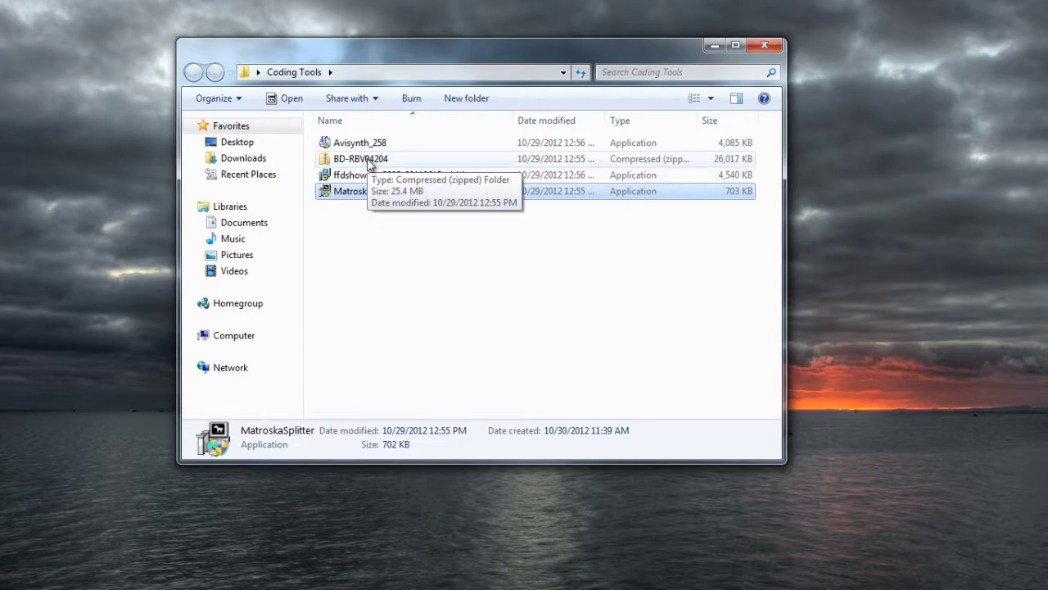
Step: Extract all files of the BD-RBV04204 zip archive to the suggested destination folder
{"action": "left_click", "coordinate": [368, 161]}
{"action": "right_click", "coordinate": [367, 159]}
{"action": "left_click", "coordinate": [416, 209]}
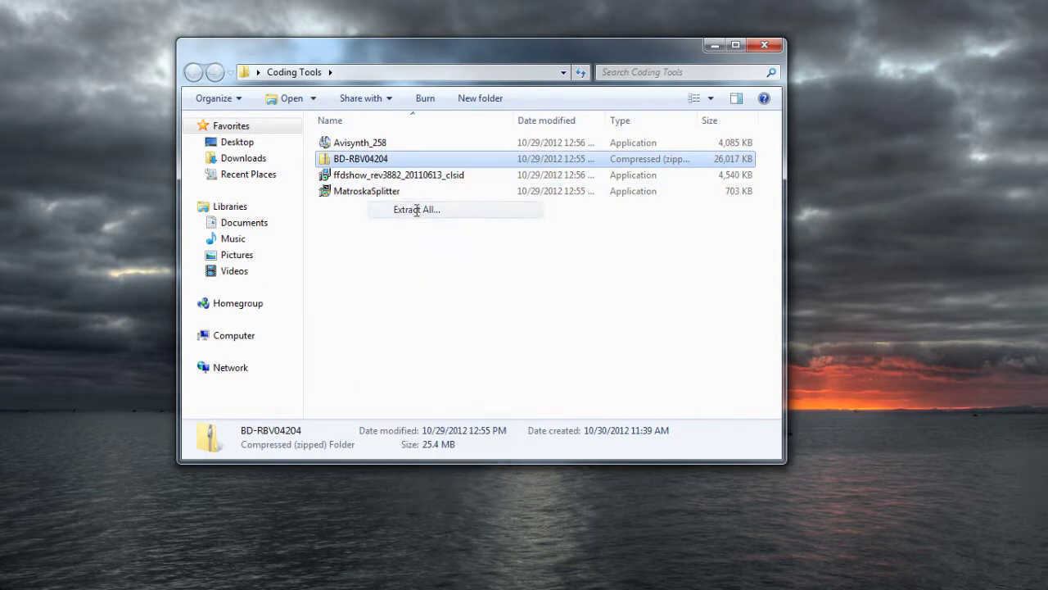
{"action": "left_click", "coordinate": [627, 426]}
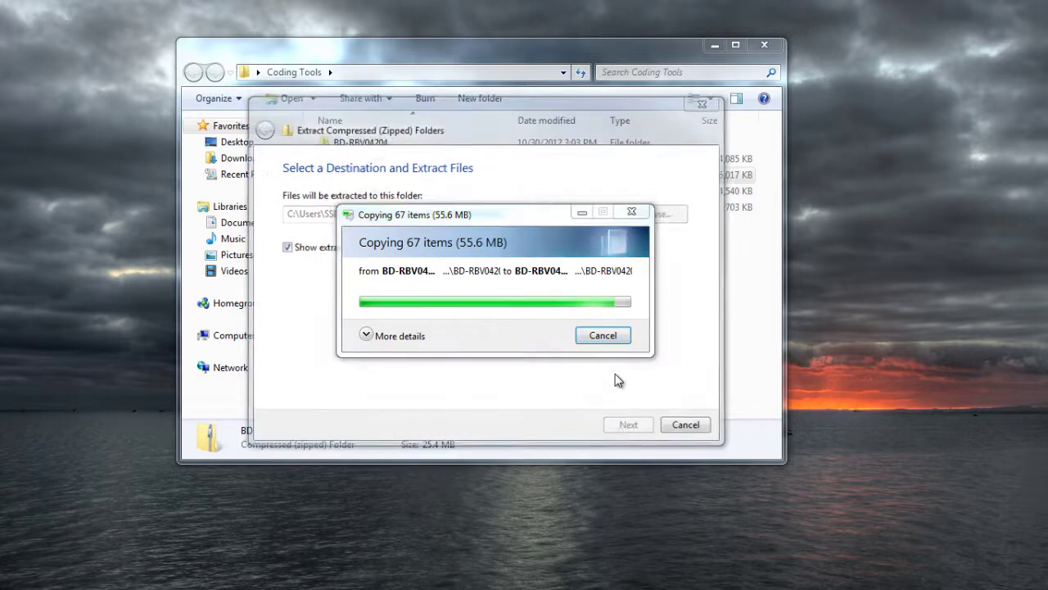
{"action": "left_click", "coordinate": [778, 60]}
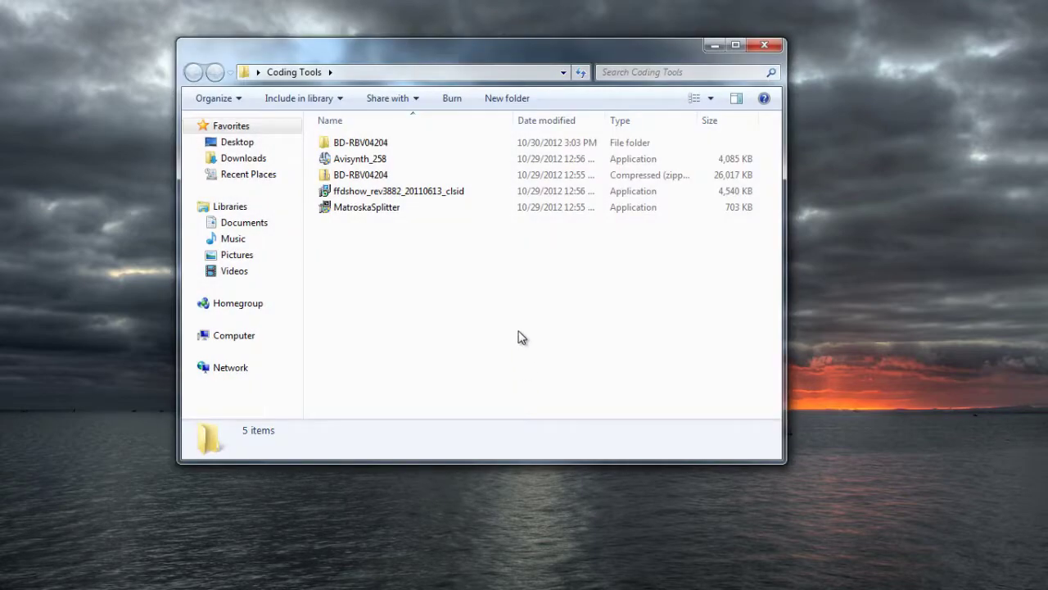
Step: Run BDRB as administrator from the BD_Rebuilder folder inside the extracted BD-RBV04204 folder
{"action": "double_click", "coordinate": [363, 144]}
{"action": "double_click", "coordinate": [365, 147]}
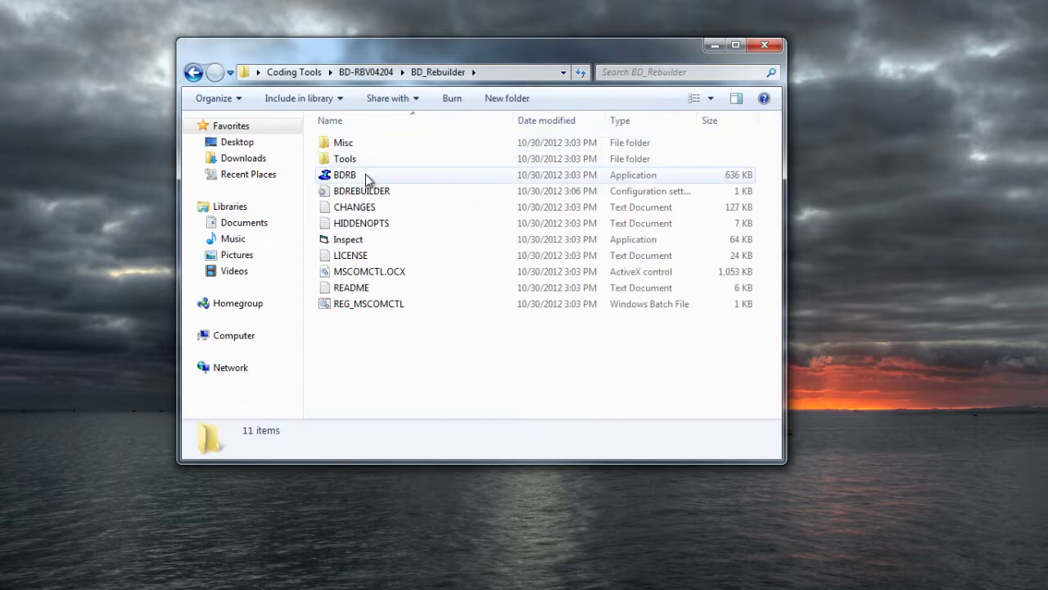
{"action": "right_click", "coordinate": [352, 178]}
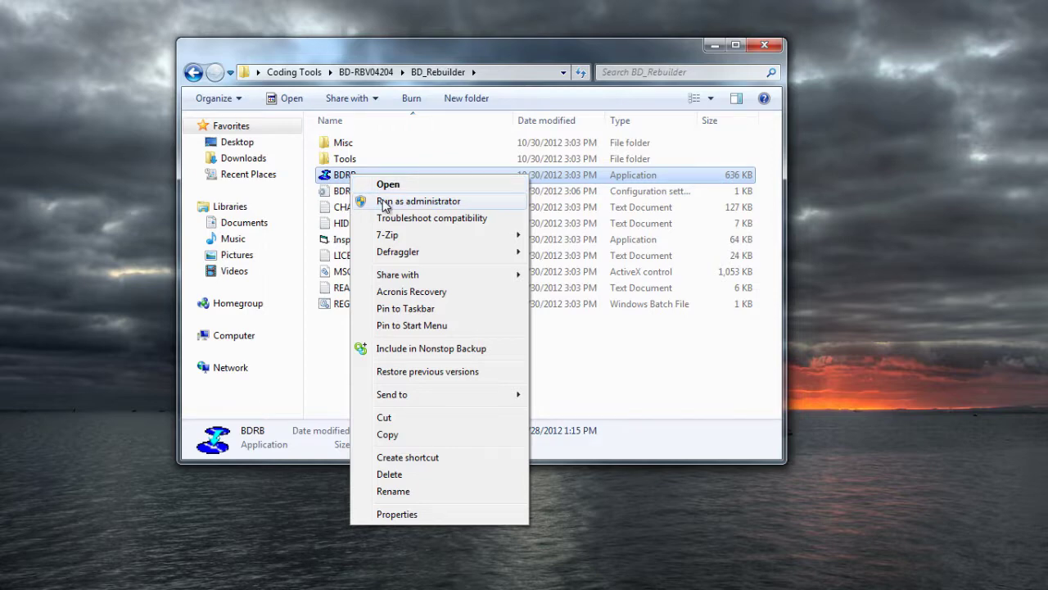
{"action": "left_click", "coordinate": [390, 201]}
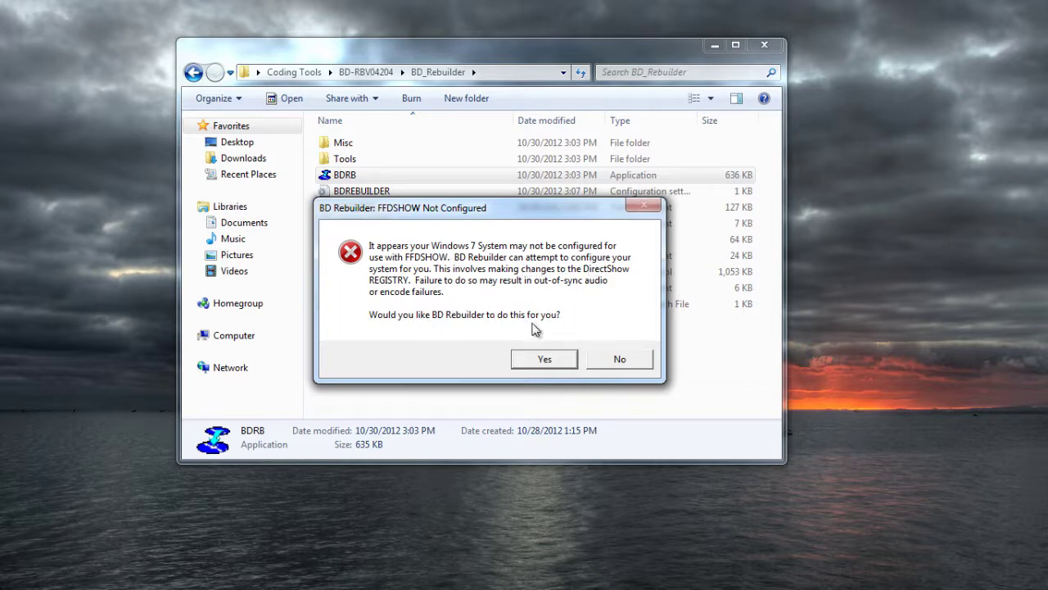
Step: Let BD Rebuilder configure the system for FFDSHOW and close the BD_Rebuilder folder window
{"action": "left_click", "coordinate": [539, 360]}
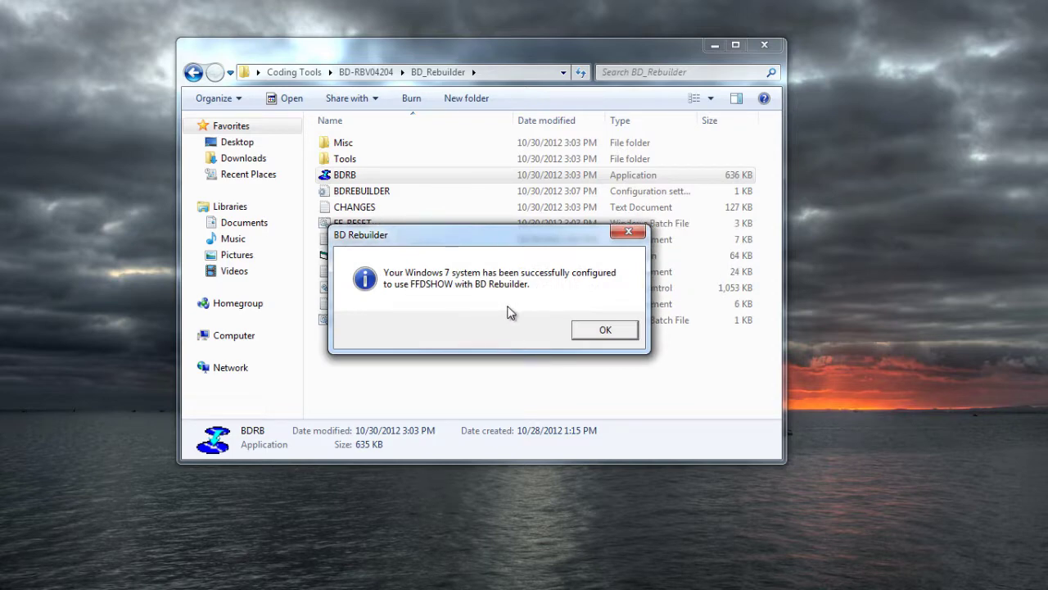
{"action": "left_click", "coordinate": [607, 329]}
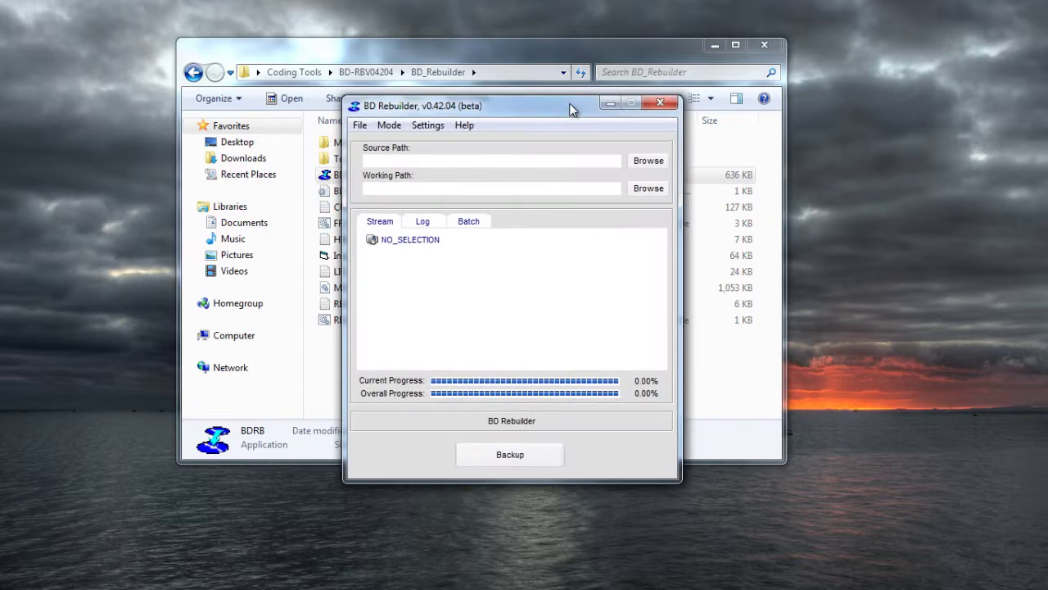
{"action": "left_click", "coordinate": [766, 46]}
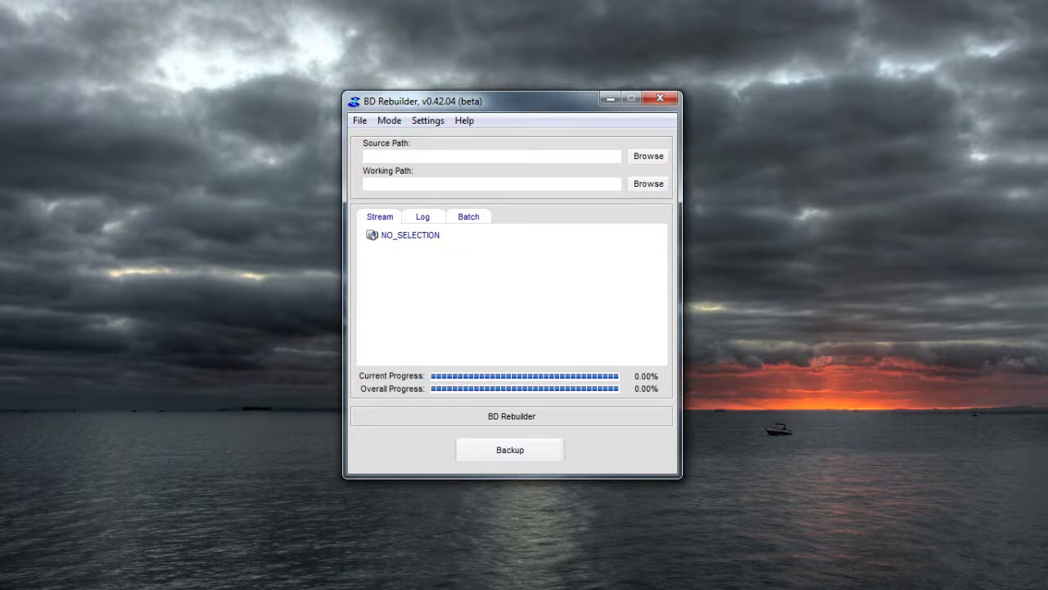
Step: Set the encoder priority to High Priority
{"action": "left_click", "coordinate": [432, 122]}
{"action": "mouse_move", "coordinate": [438, 136]}
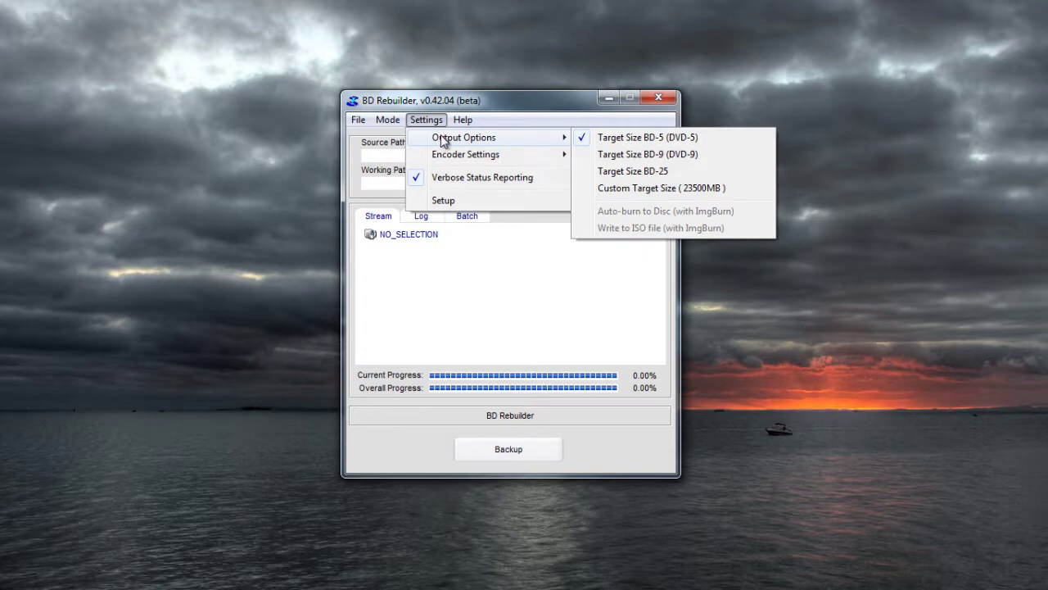
{"action": "mouse_move", "coordinate": [443, 156]}
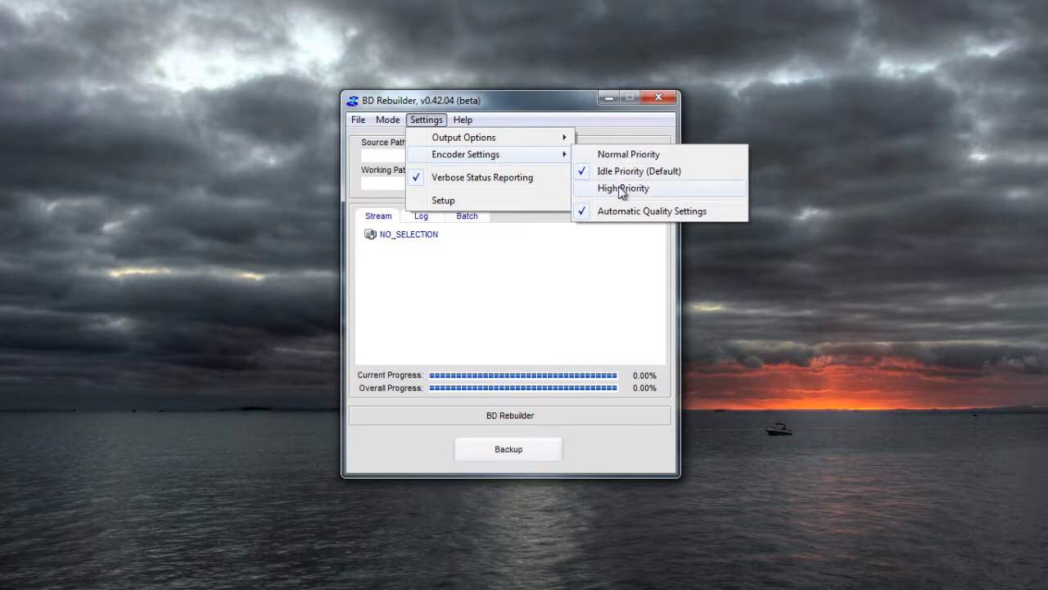
{"action": "left_click", "coordinate": [623, 188]}
Step: Turn off Automatic Quality Settings for the encoder and set the quality to Highest (Very Slow)
{"action": "left_click", "coordinate": [436, 124]}
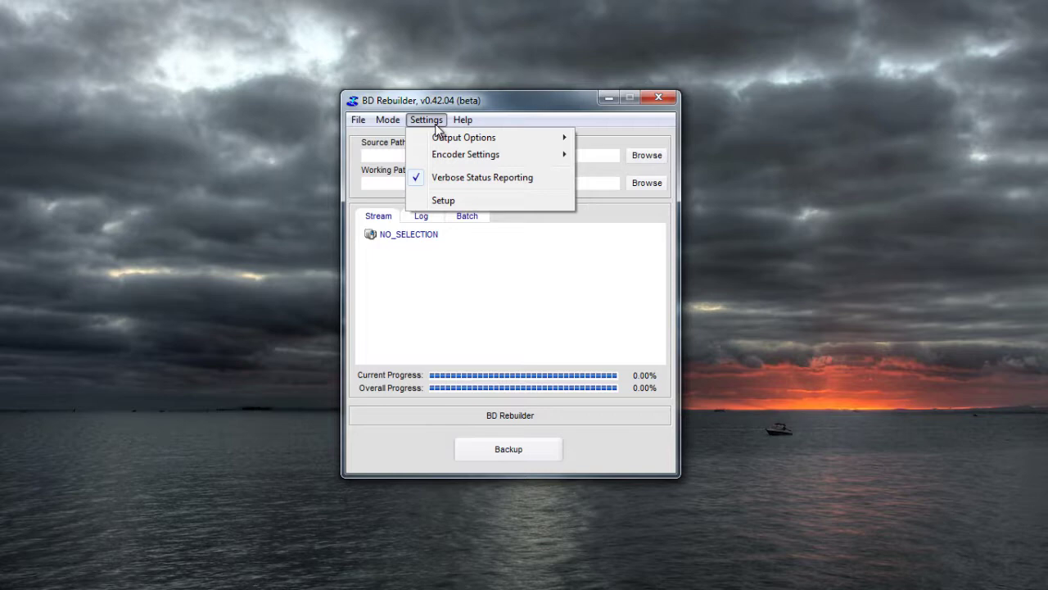
{"action": "mouse_move", "coordinate": [443, 159]}
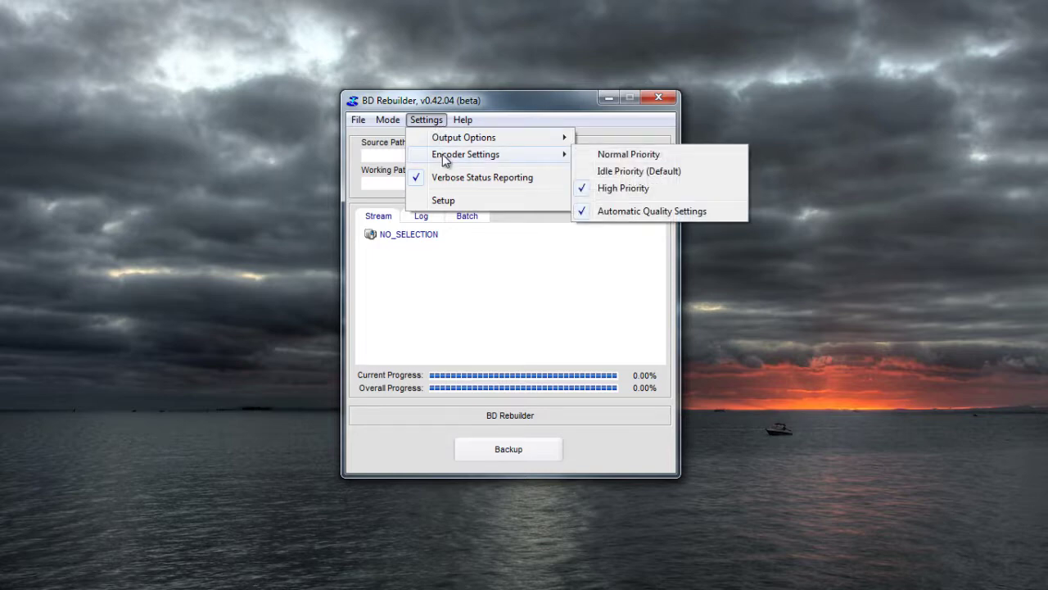
{"action": "left_click", "coordinate": [609, 211]}
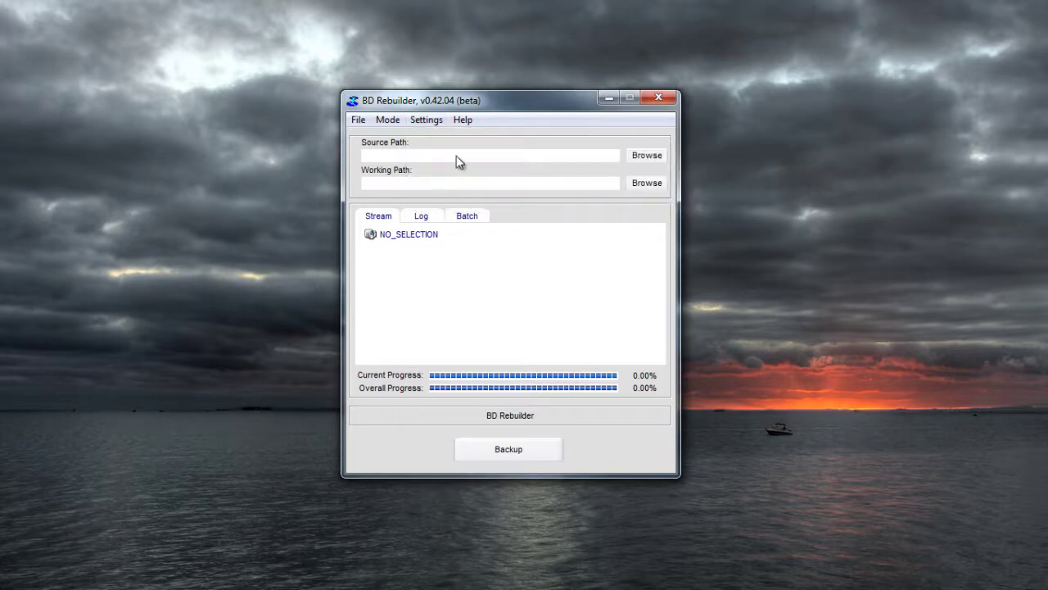
{"action": "left_click", "coordinate": [425, 120]}
{"action": "mouse_move", "coordinate": [497, 158]}
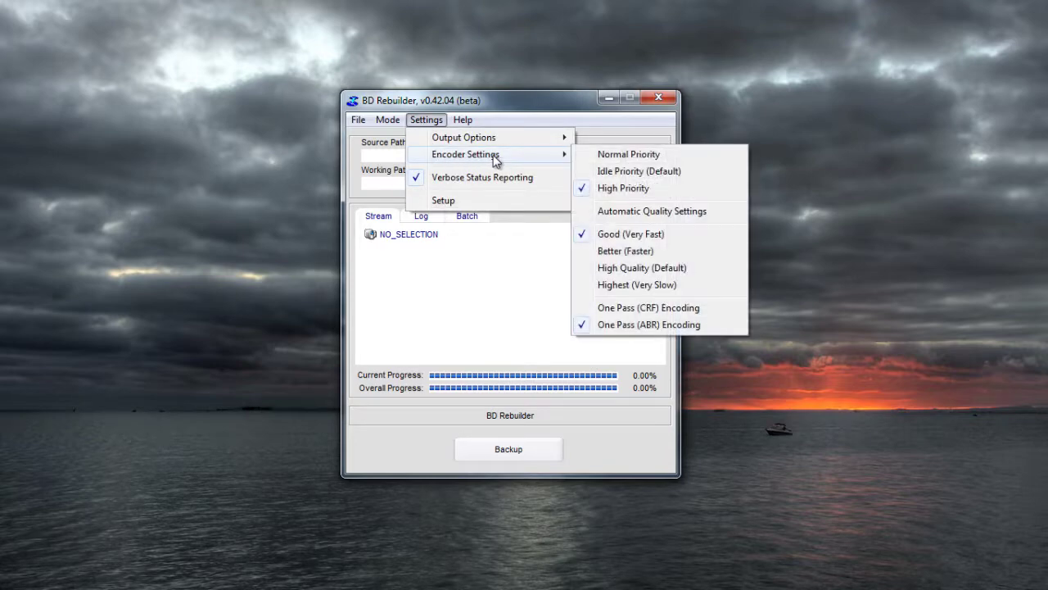
{"action": "left_click", "coordinate": [631, 284]}
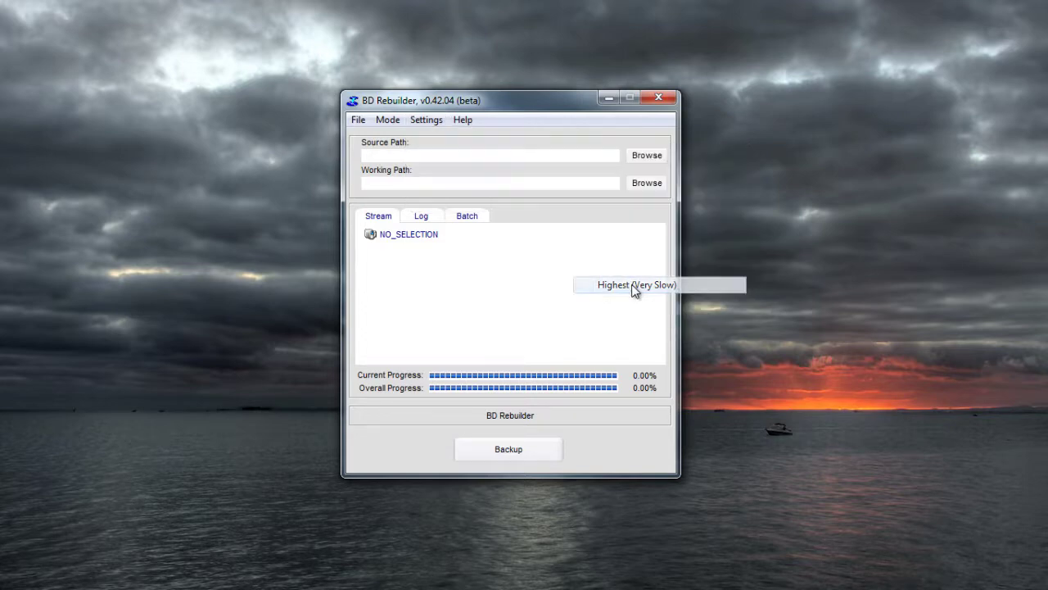
Step: Turn off One Pass (ABR) Encoding in the encoder settings
{"action": "left_click", "coordinate": [431, 123]}
{"action": "mouse_move", "coordinate": [442, 155]}
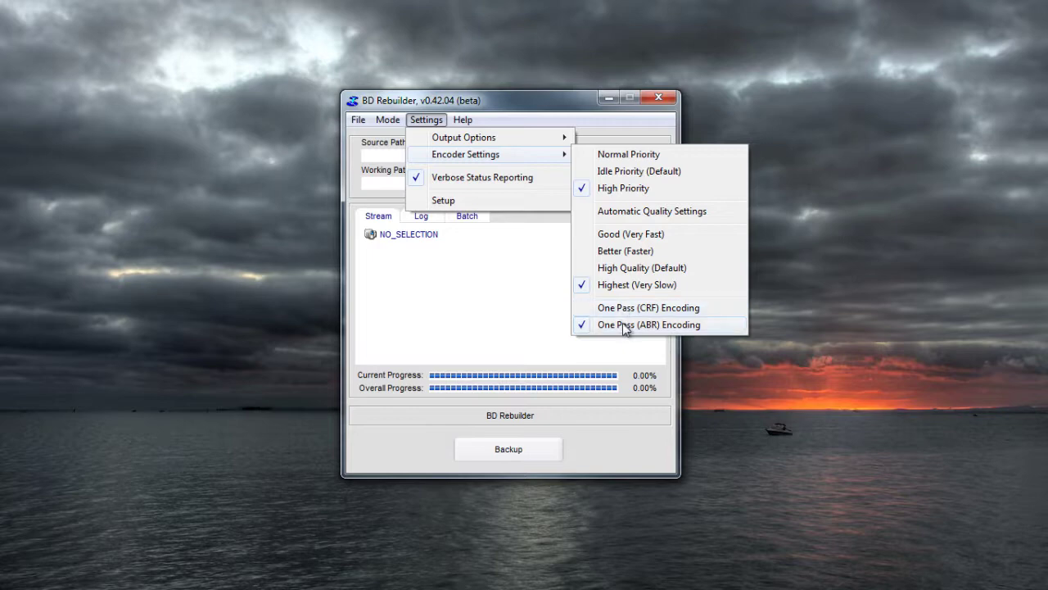
{"action": "left_click", "coordinate": [624, 328]}
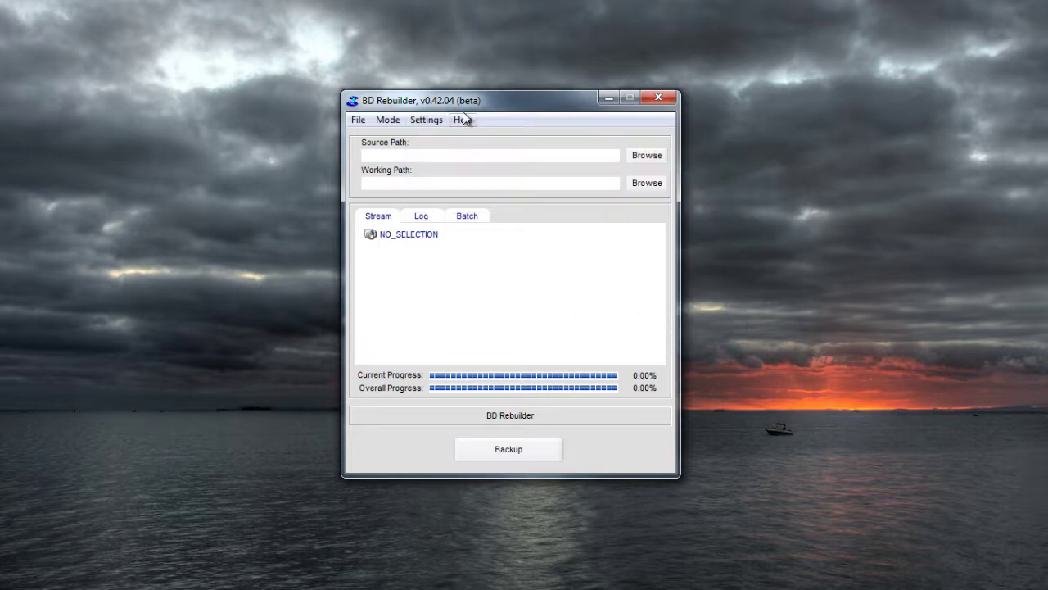
{"action": "left_click", "coordinate": [427, 120]}
{"action": "mouse_move", "coordinate": [467, 157]}
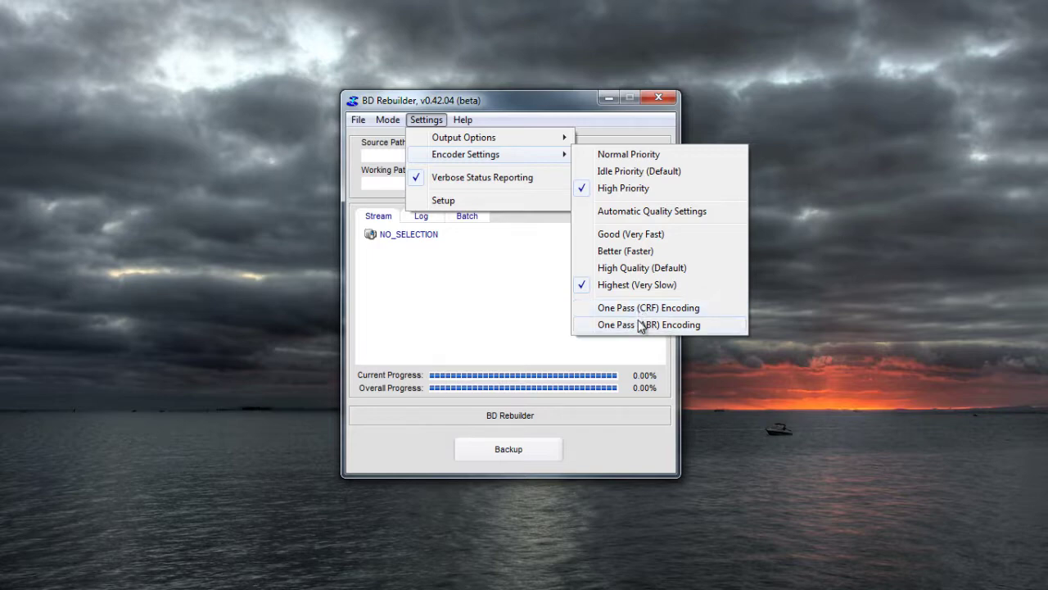
Step: In the setup options, deselect all subtitle languages and remove the one-track-per-language limit for both audio and subtitles
{"action": "left_click", "coordinate": [465, 201]}
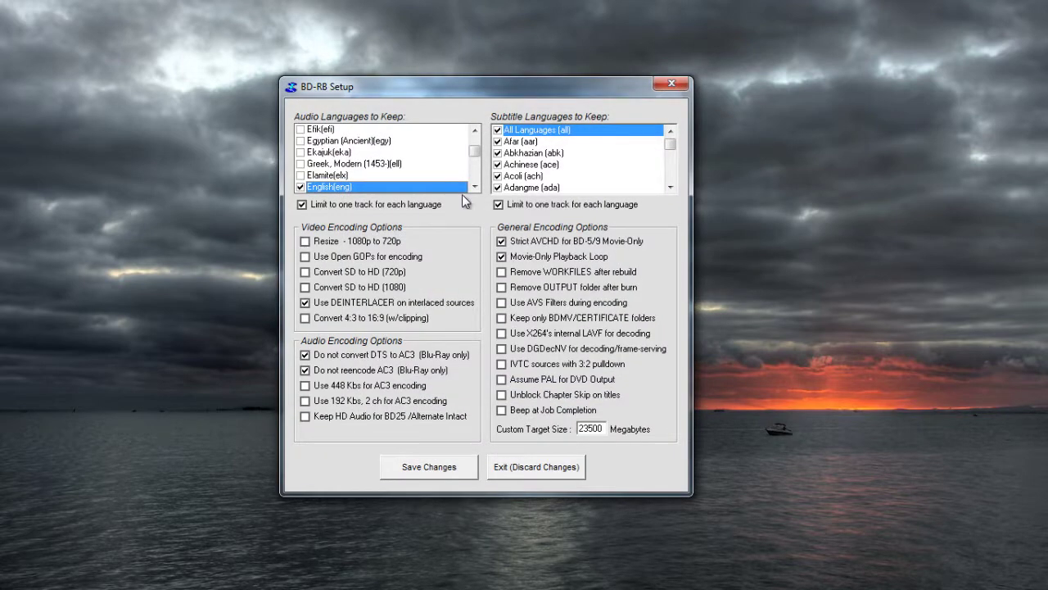
{"action": "left_click_drag", "start_coordinate": [416, 90], "coordinate": [439, 91]}
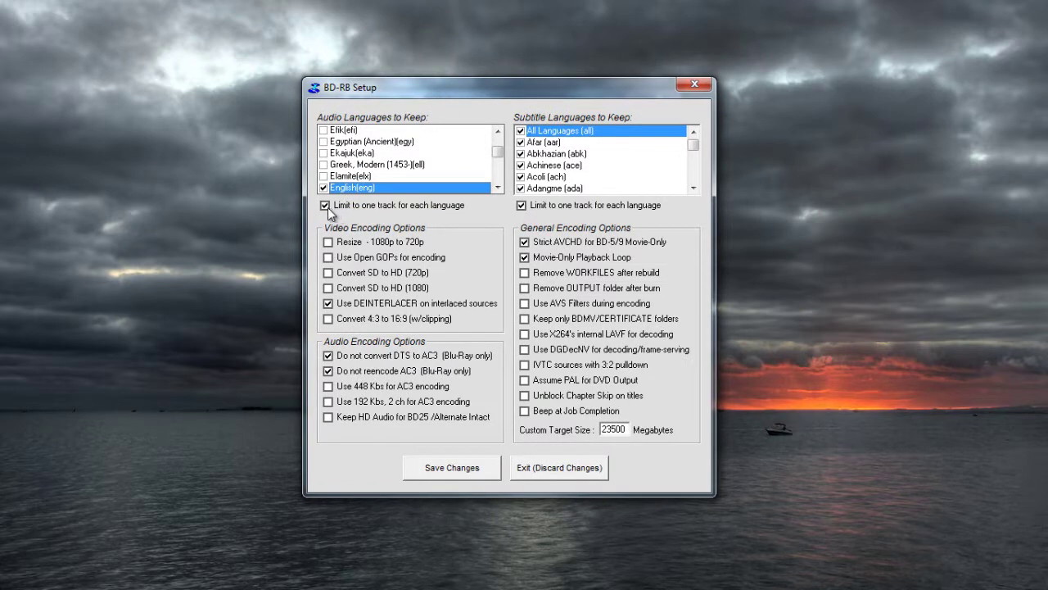
{"action": "left_click", "coordinate": [497, 188]}
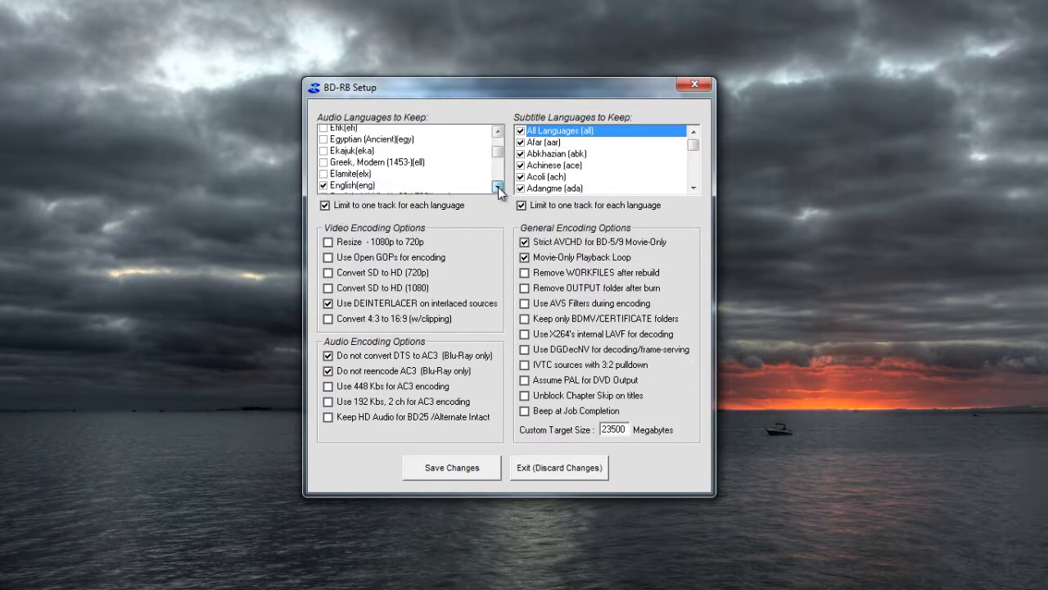
{"action": "left_click", "coordinate": [497, 187]}
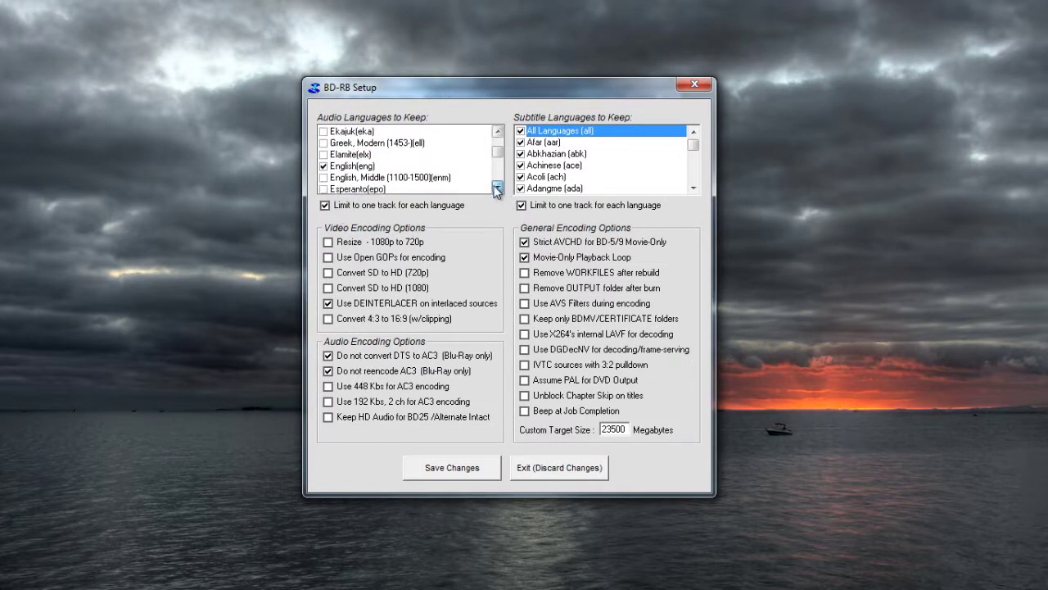
{"action": "left_click", "coordinate": [520, 131]}
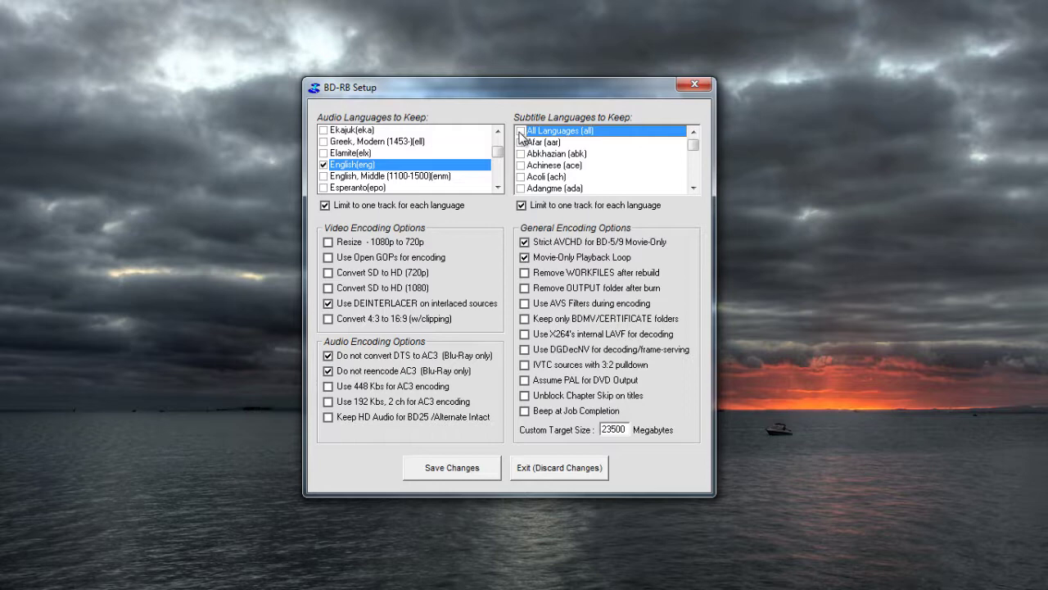
{"action": "left_click", "coordinate": [522, 205]}
{"action": "left_click", "coordinate": [326, 205]}
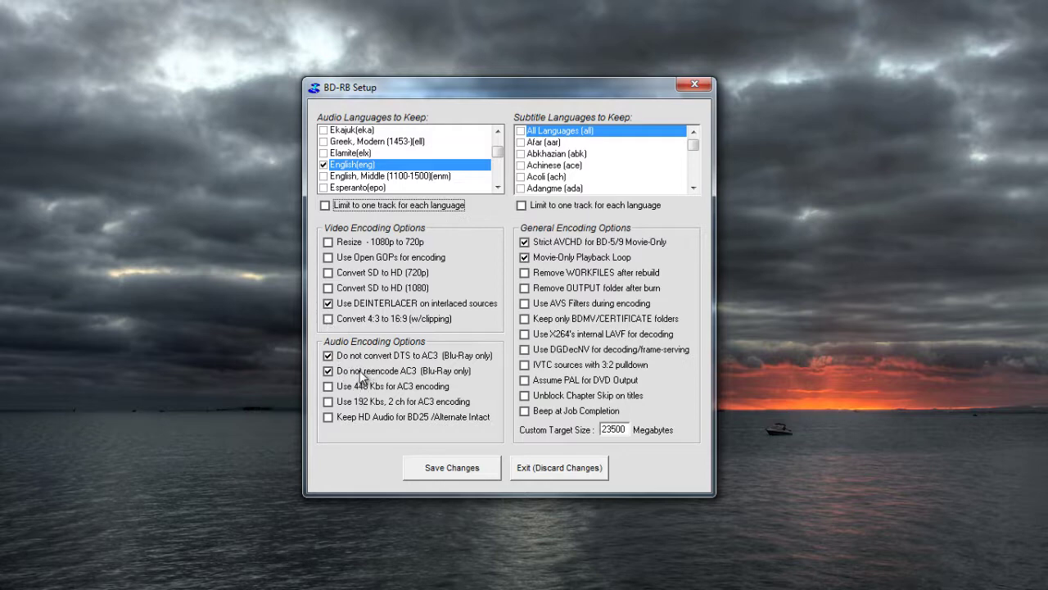
Step: Enable Keep HD Audio for BD25/Alternate Intact and turn off Strict AVCHD for BD-5/9 Movie-Only and Movie-Only Playback Loop
{"action": "left_click", "coordinate": [328, 419]}
{"action": "left_click", "coordinate": [525, 242]}
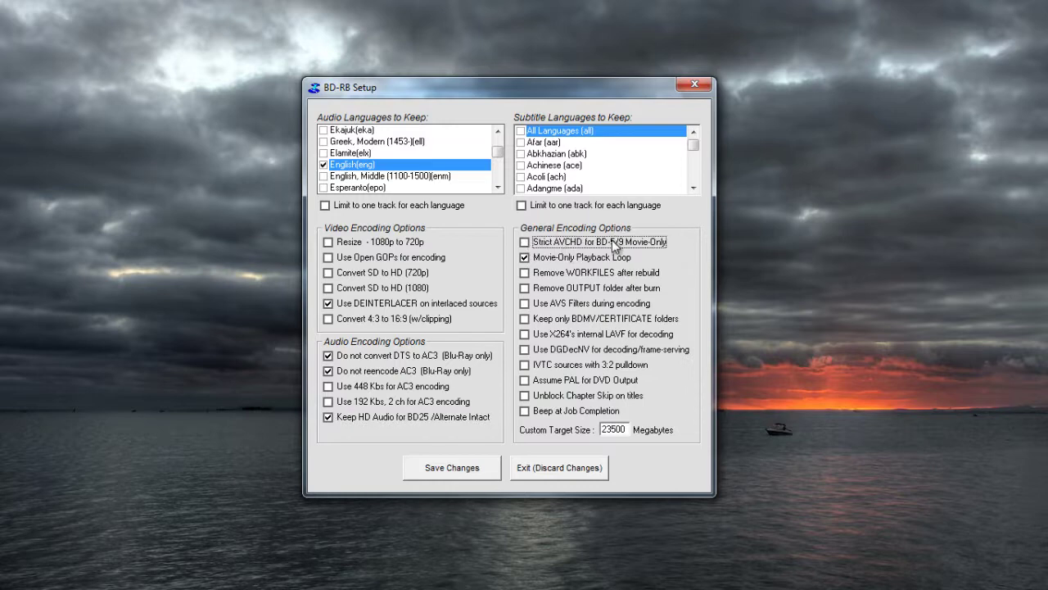
{"action": "left_click", "coordinate": [531, 261]}
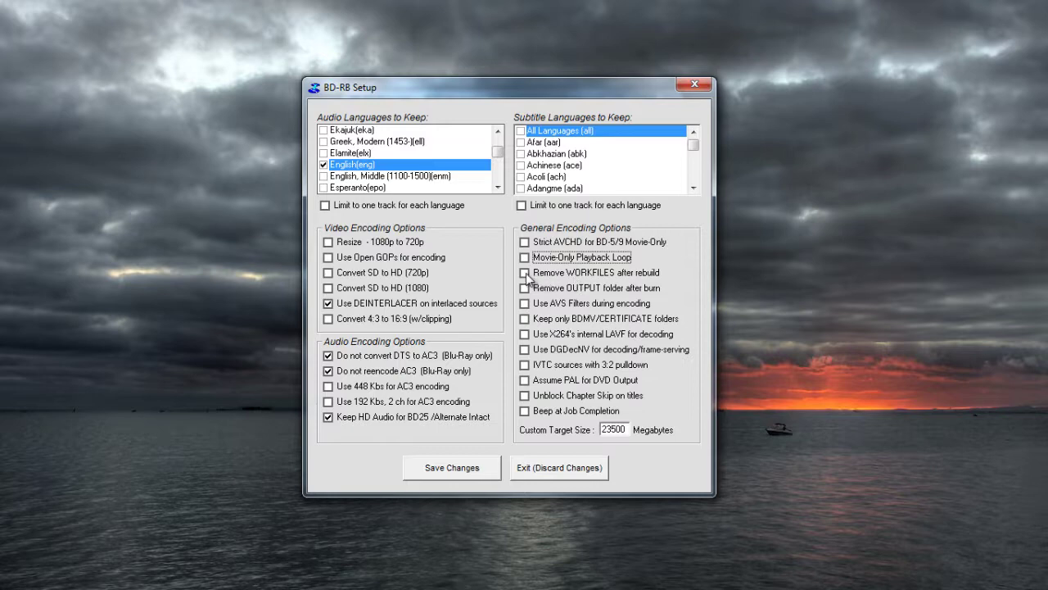
Step: Enable Remove WORKFILES after rebuild, X264's internal LAVF for decoding and Unblock Chapter Skip on titles, and save the setup
{"action": "left_click", "coordinate": [527, 275]}
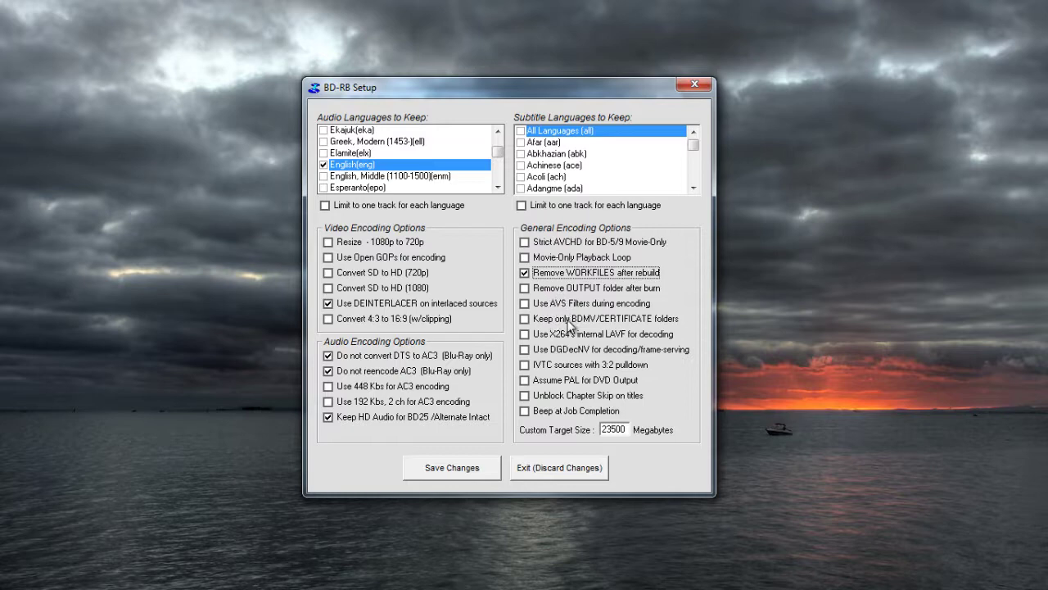
{"action": "left_click", "coordinate": [524, 335]}
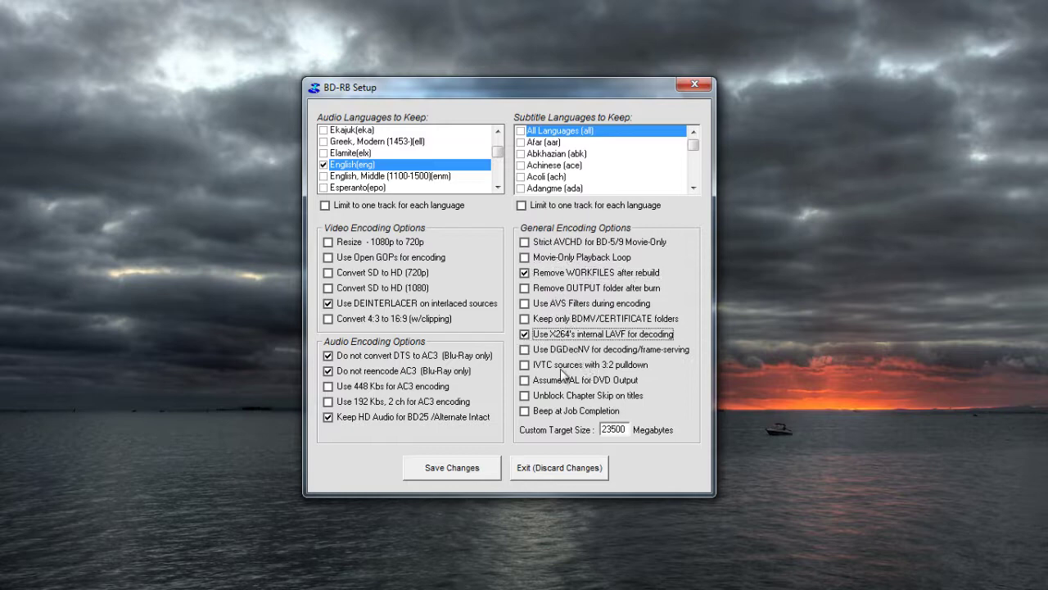
{"action": "left_click", "coordinate": [525, 396]}
{"action": "left_click", "coordinate": [525, 396]}
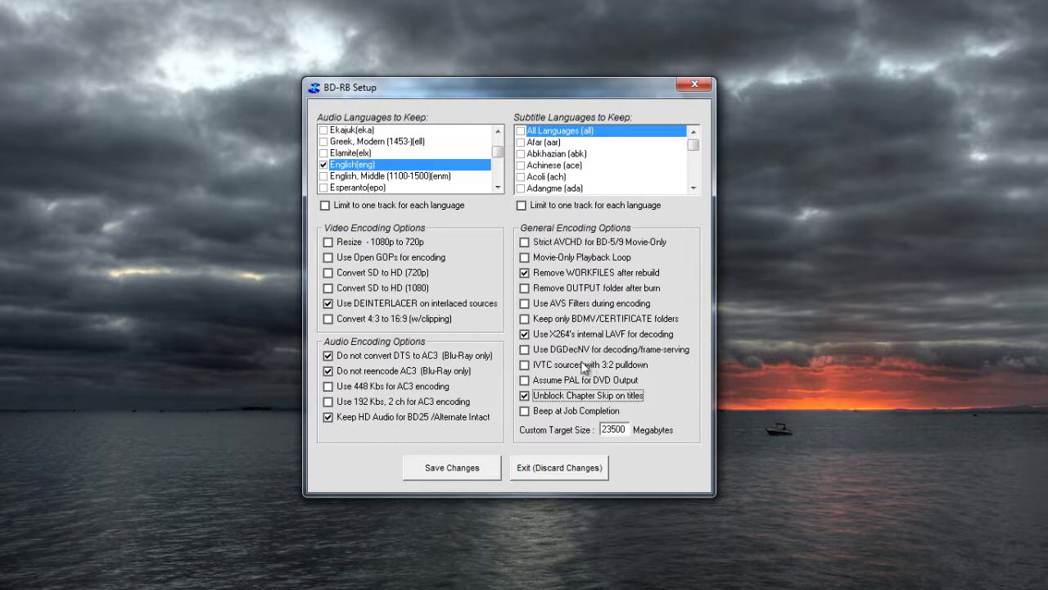
{"action": "left_click", "coordinate": [447, 472]}
Step: Switch to Movie-Only Backup with the alternate output MKV Container, 1920x1080, Intact Audio, and automatic cropping of black borders
{"action": "left_click", "coordinate": [387, 119]}
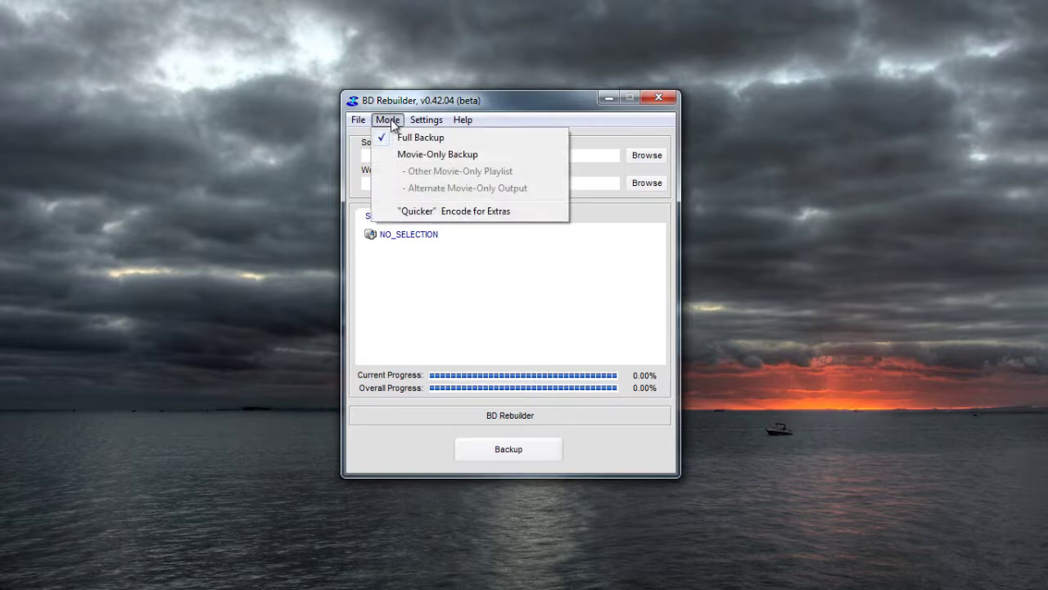
{"action": "left_click", "coordinate": [412, 158]}
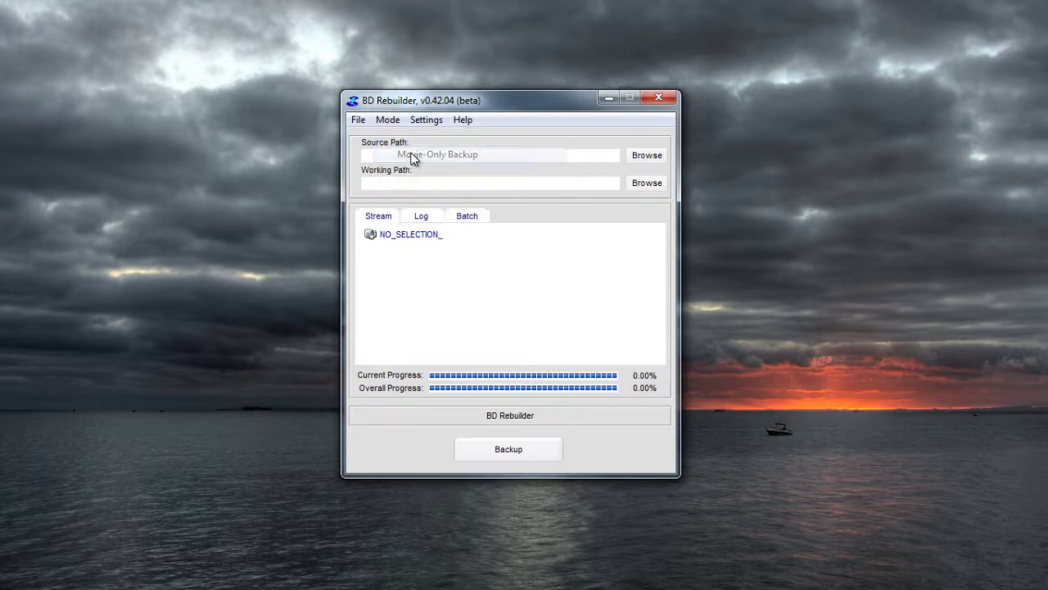
{"action": "left_click", "coordinate": [389, 121]}
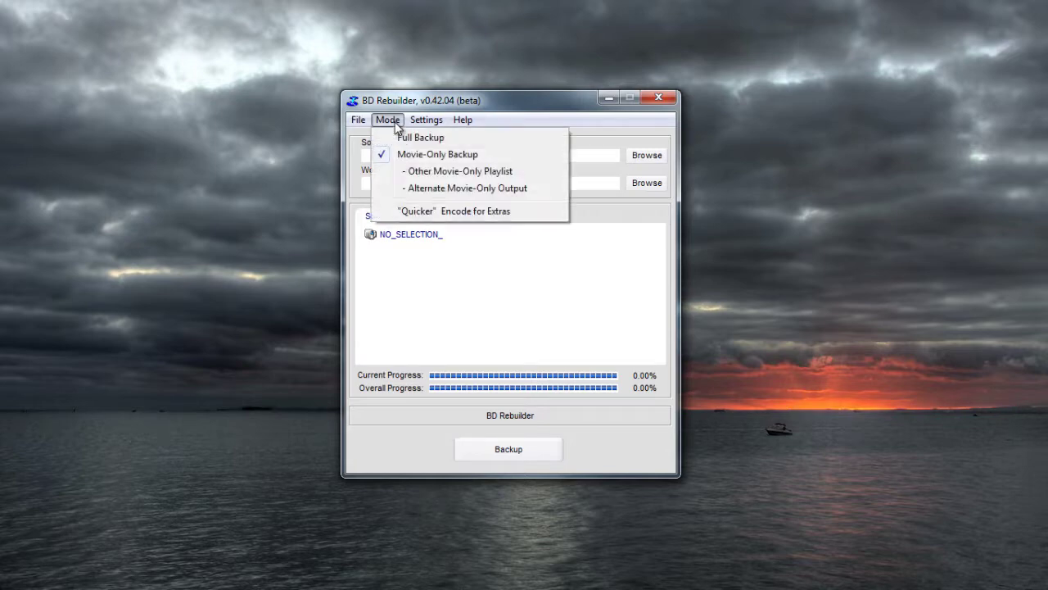
{"action": "left_click", "coordinate": [430, 189]}
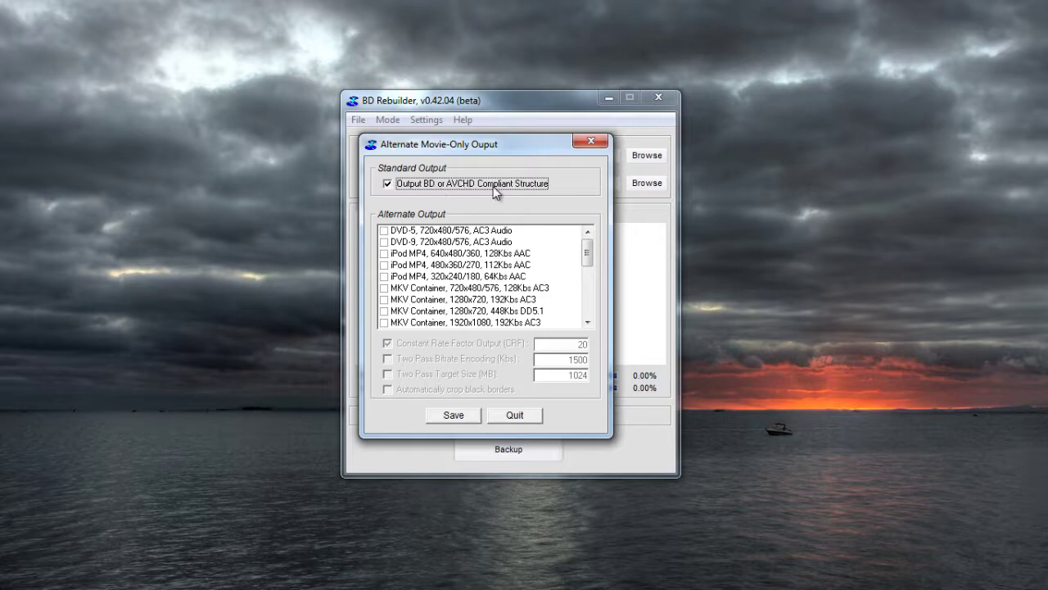
{"action": "left_click_drag", "start_coordinate": [586, 257], "coordinate": [587, 274]}
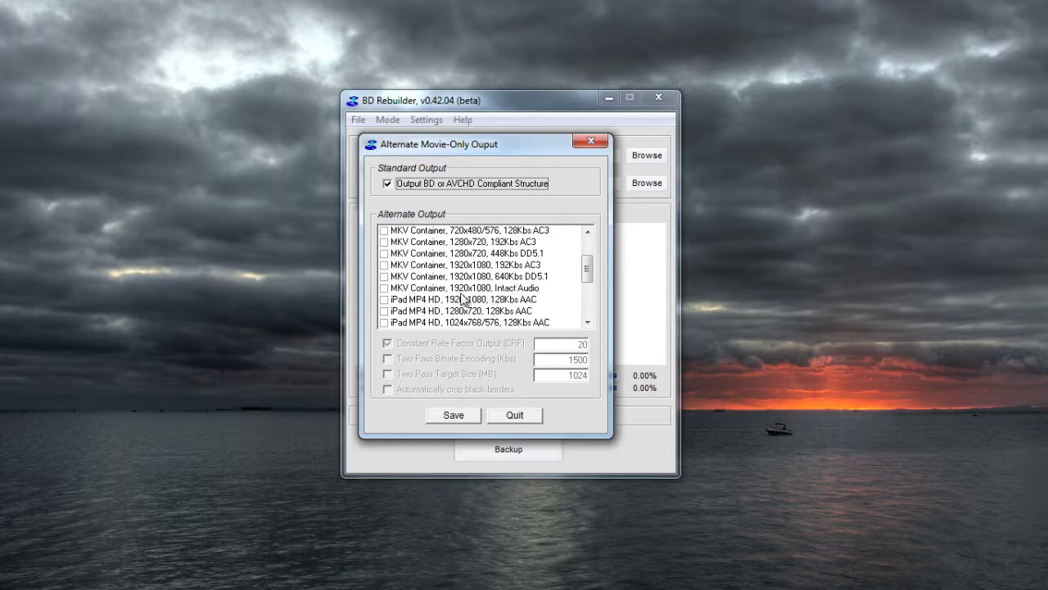
{"action": "left_click", "coordinate": [384, 288]}
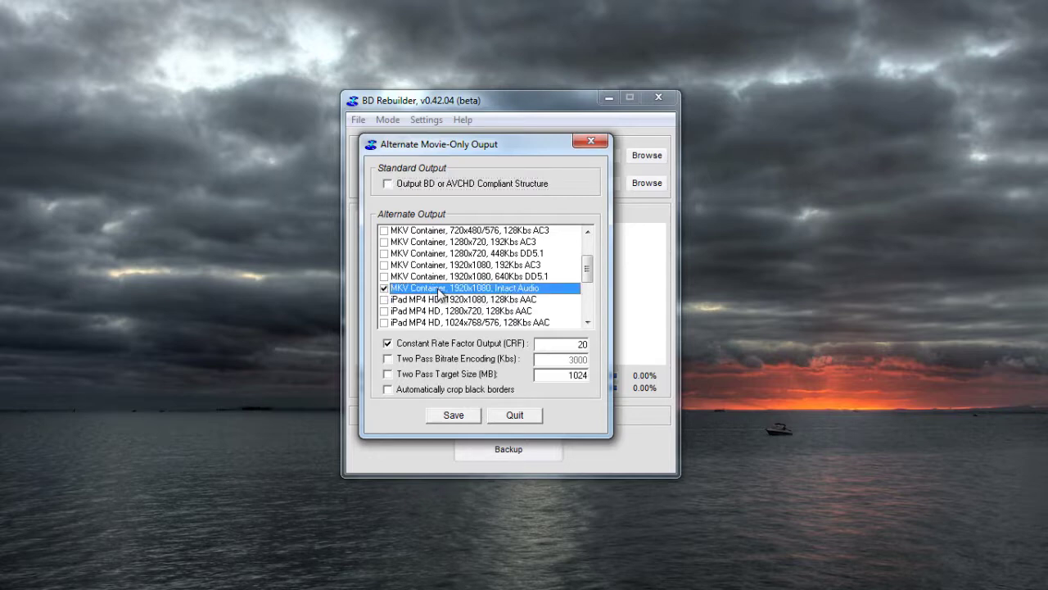
{"action": "left_click", "coordinate": [390, 391]}
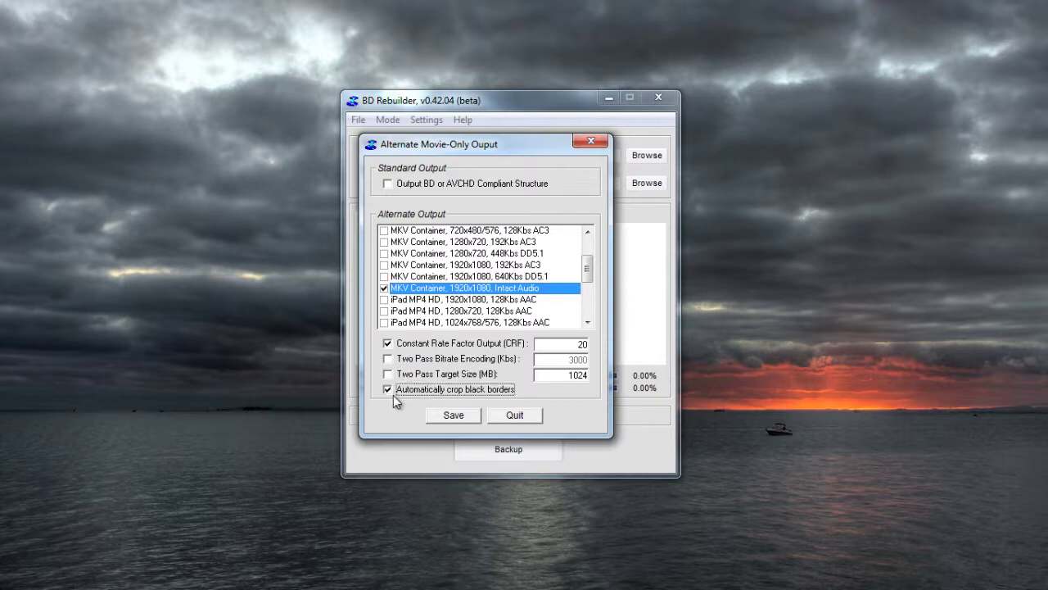
{"action": "left_click", "coordinate": [457, 415]}
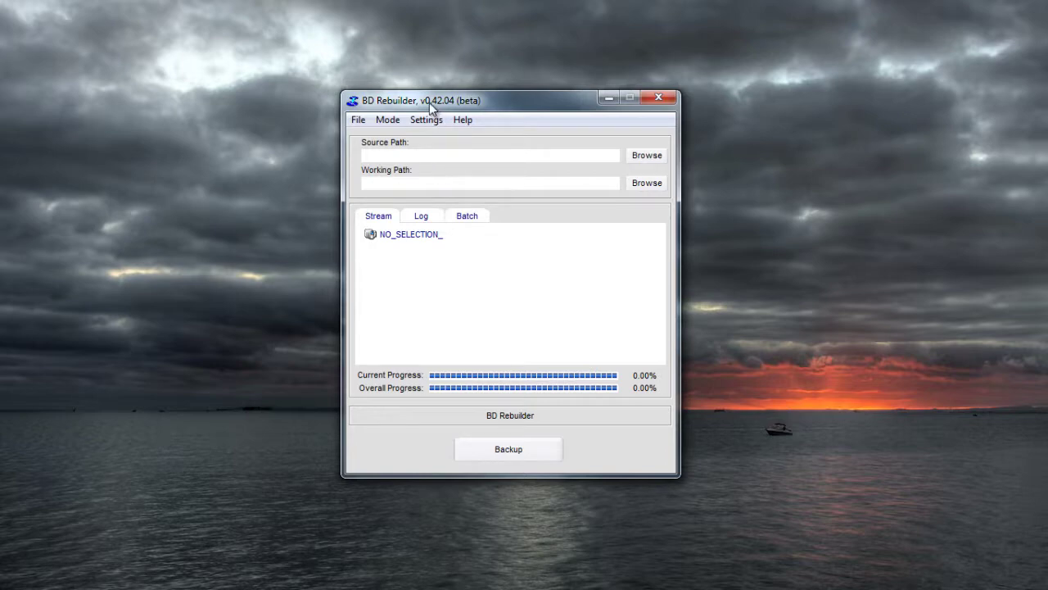
Step: Set the working path to the Desktop folder
{"action": "left_click_drag", "start_coordinate": [430, 103], "coordinate": [618, 95]}
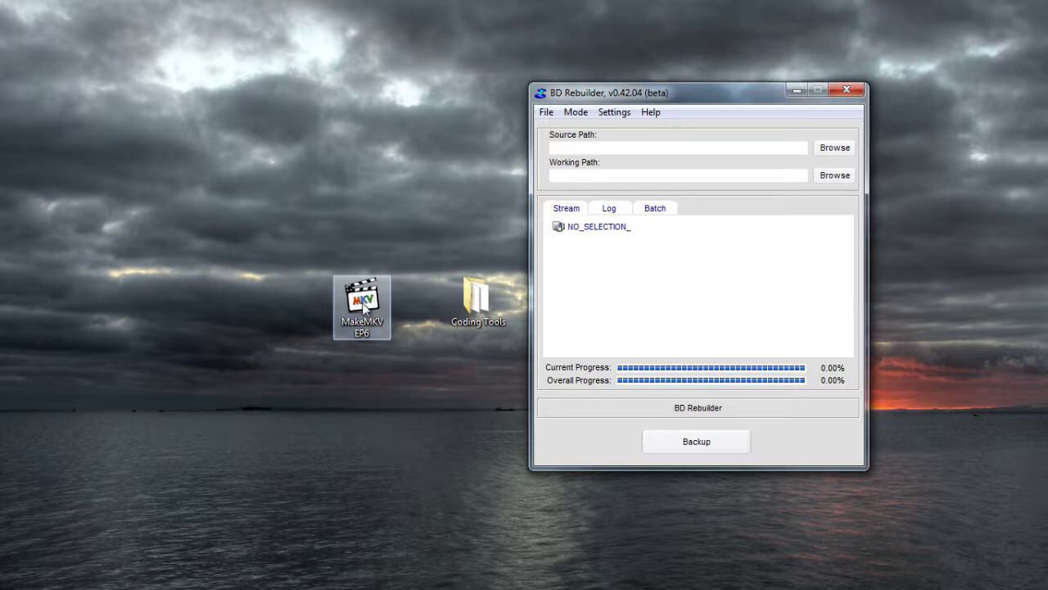
{"action": "left_click_drag", "start_coordinate": [594, 96], "coordinate": [400, 98]}
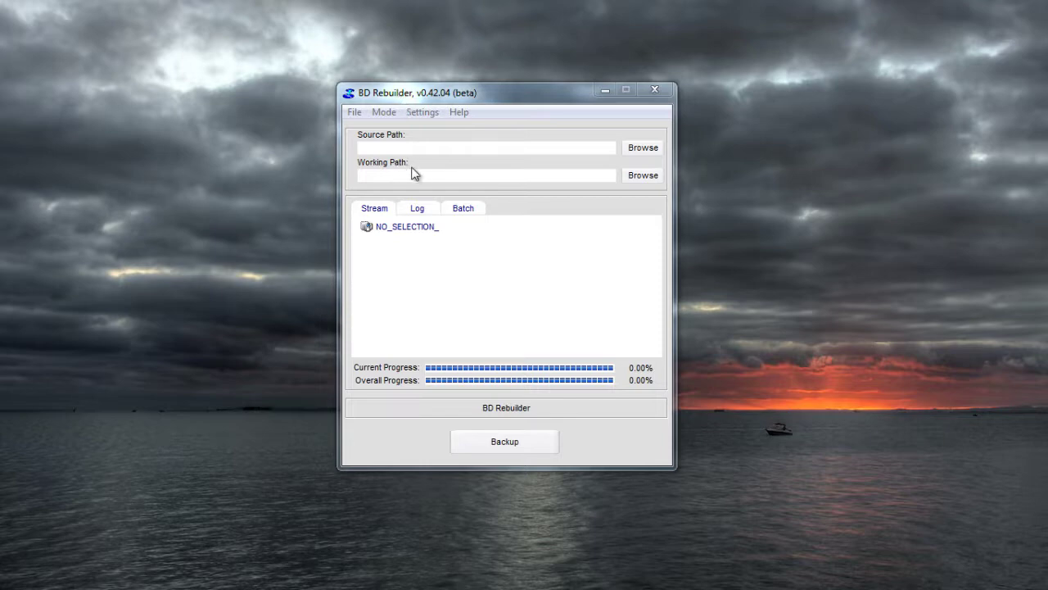
{"action": "left_click", "coordinate": [637, 177]}
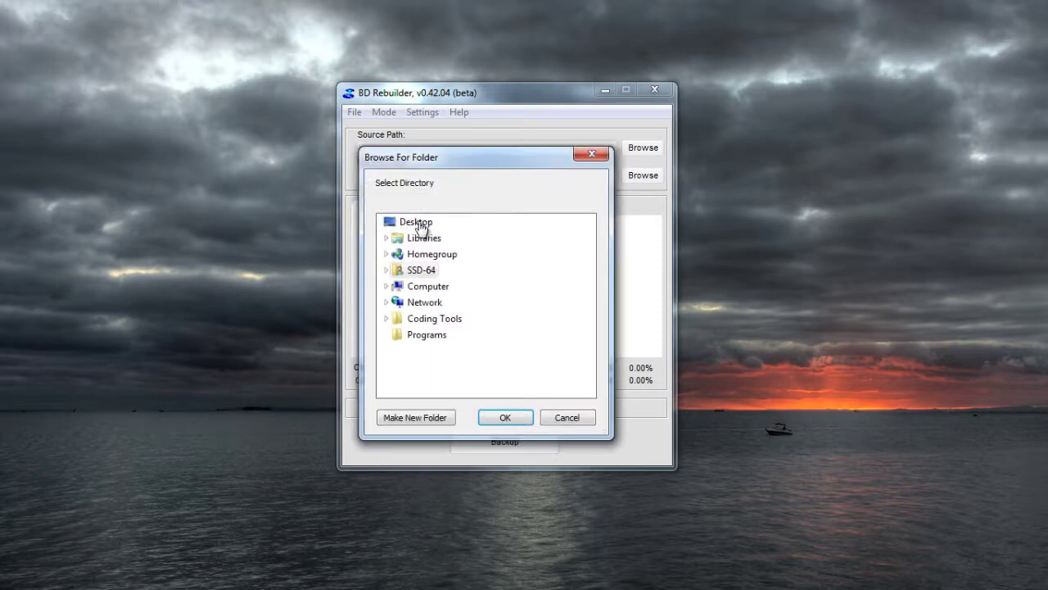
{"action": "left_click", "coordinate": [417, 224]}
{"action": "left_click", "coordinate": [505, 416]}
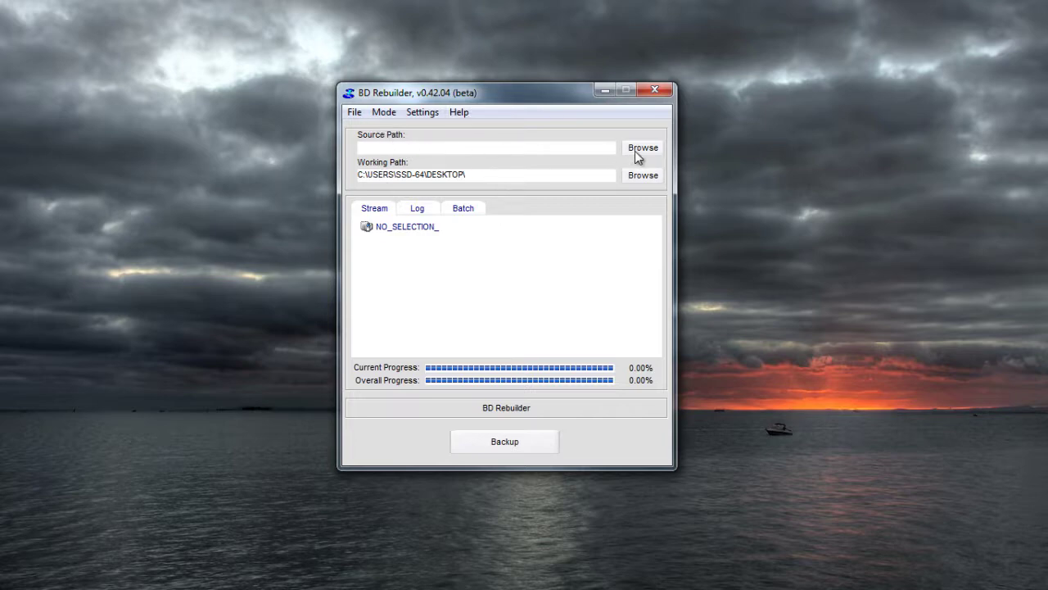
Step: Import the MakeMKV EP6 video file from the desktop as the source
{"action": "left_click", "coordinate": [354, 112]}
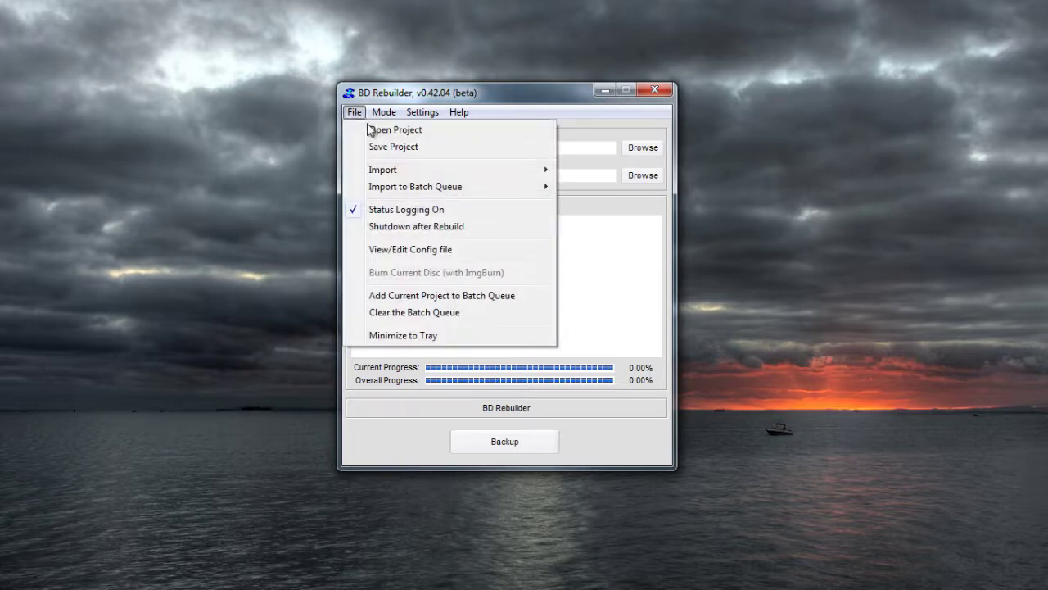
{"action": "mouse_move", "coordinate": [464, 171]}
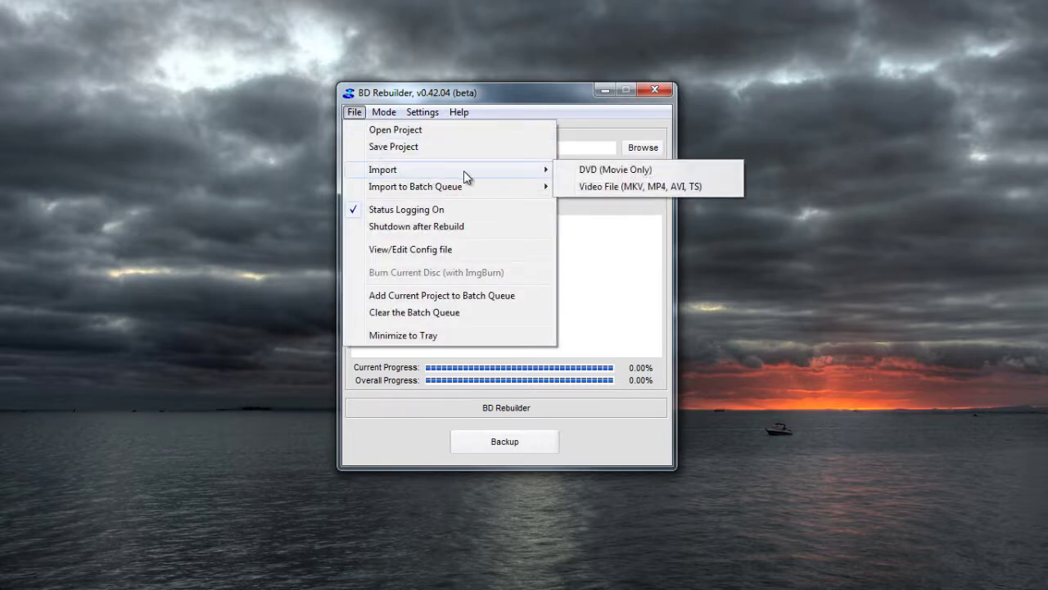
{"action": "left_click", "coordinate": [597, 187]}
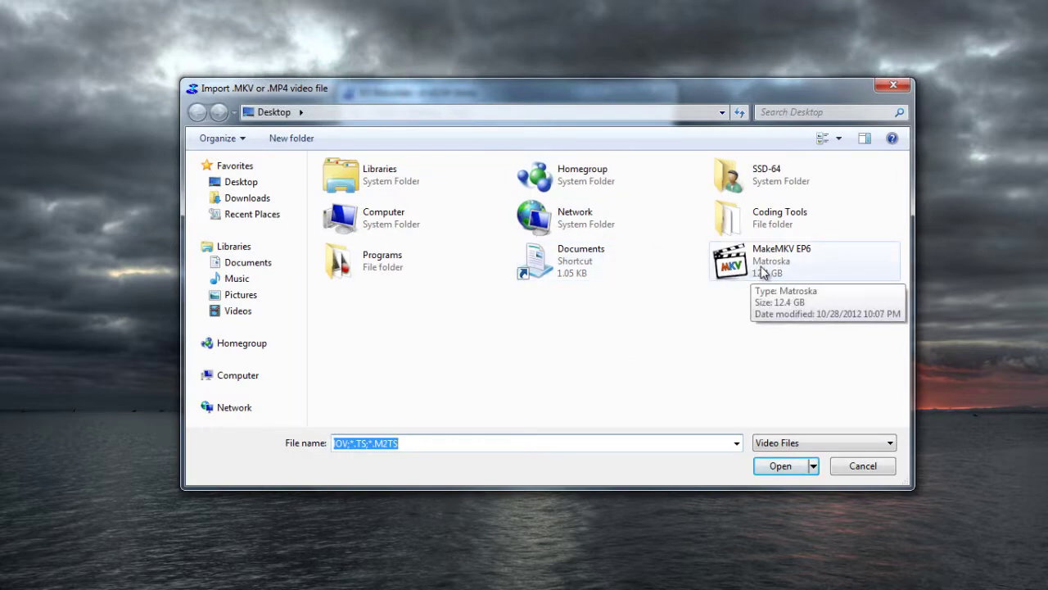
{"action": "left_click", "coordinate": [775, 272]}
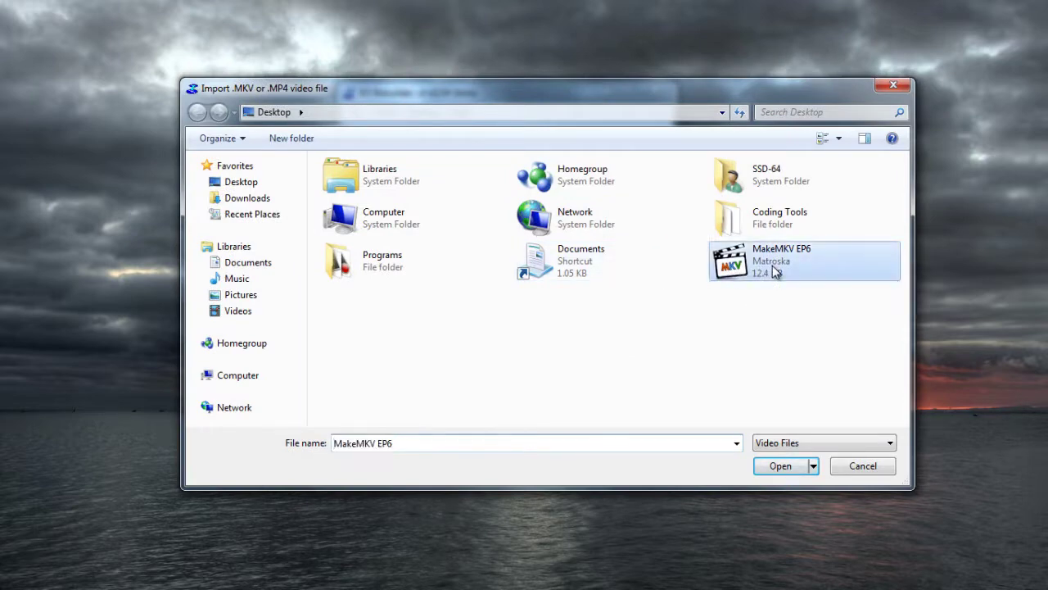
{"action": "left_click", "coordinate": [788, 461]}
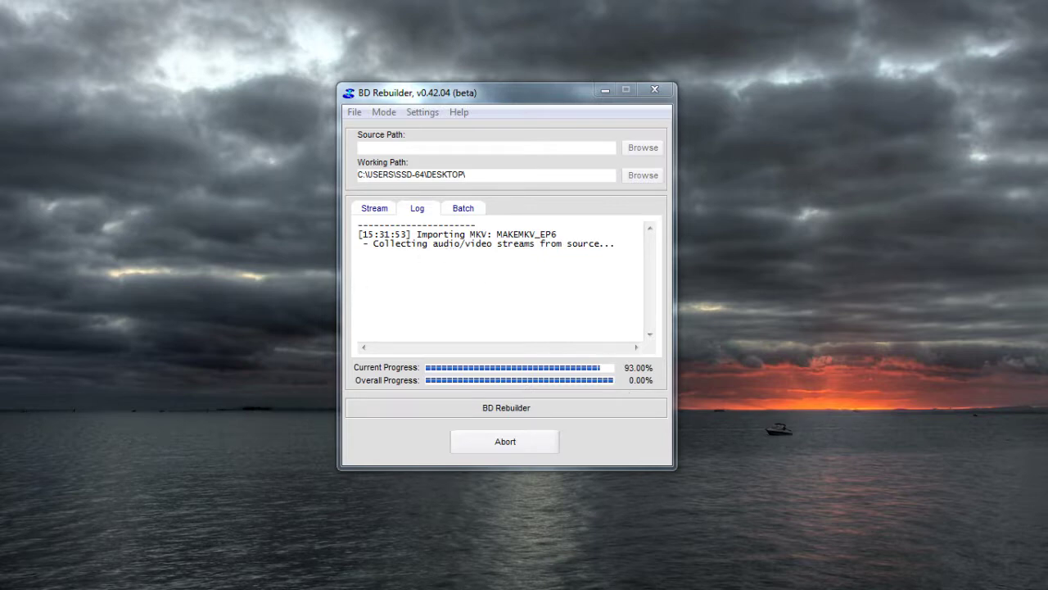
{"action": "left_click_drag", "start_coordinate": [215, 300], "coordinate": [234, 267]}
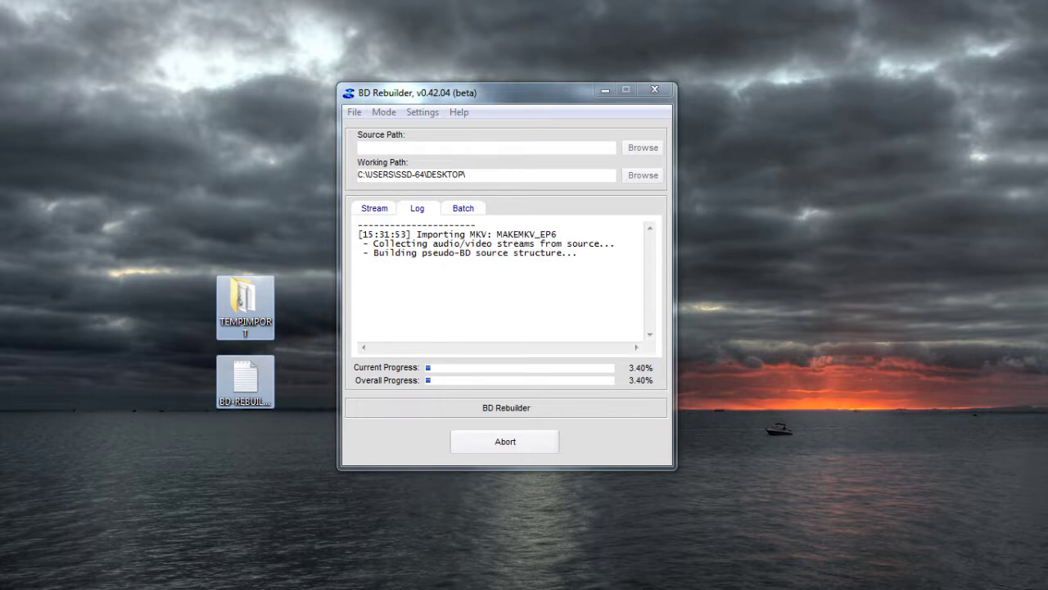
{"action": "left_click_drag", "start_coordinate": [0, 246], "coordinate": [252, 232]}
{"action": "left_click", "coordinate": [252, 233]}
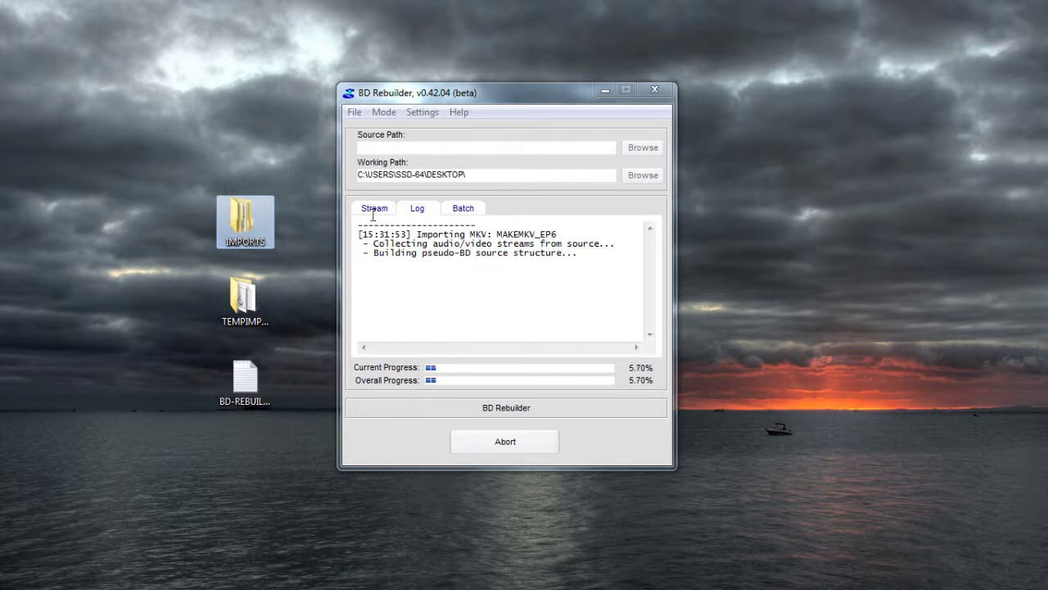
{"action": "mouse_move", "coordinate": [250, 230]}
{"action": "left_click", "coordinate": [242, 218]}
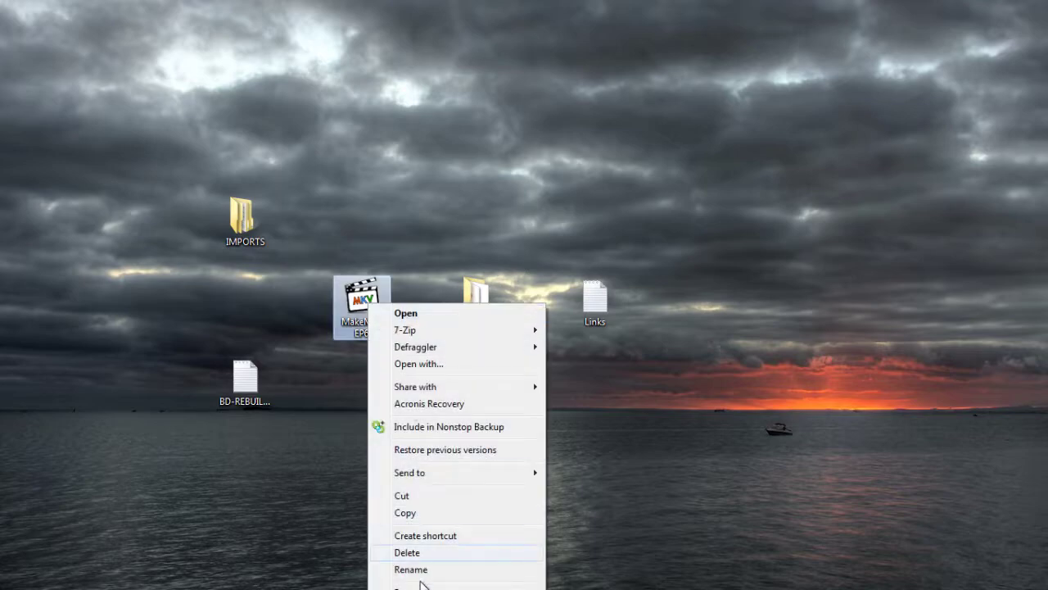
Step: Check the properties of the MakeMKV EP6 file and of the MAKEMKV_EP6 folder inside IMPORTS
{"action": "left_click", "coordinate": [429, 578]}
{"action": "left_click_drag", "start_coordinate": [465, 243], "coordinate": [440, 134]}
{"action": "left_click", "coordinate": [532, 538]}
{"action": "double_click", "coordinate": [251, 235]}
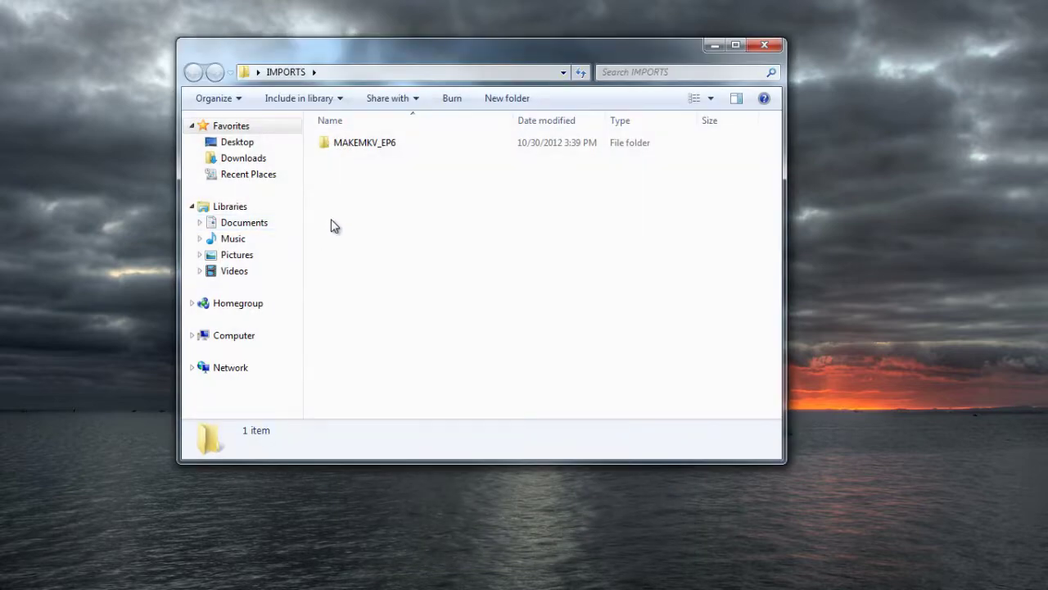
{"action": "right_click", "coordinate": [368, 145]}
{"action": "left_click", "coordinate": [415, 445]}
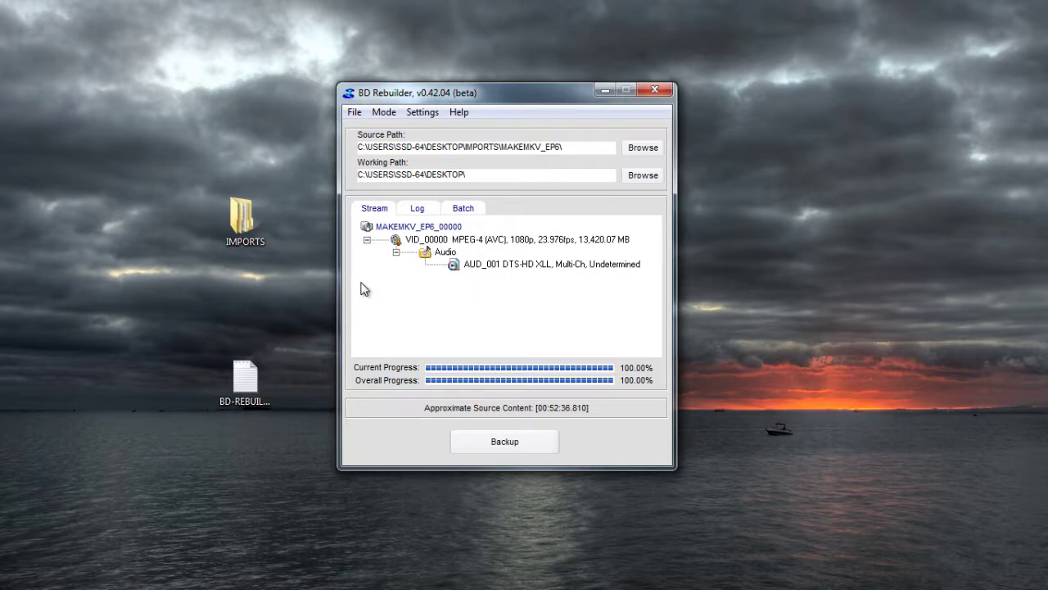
Step: Start the backup of the imported MAKEMKV_EP6 source
{"action": "left_click", "coordinate": [516, 443]}
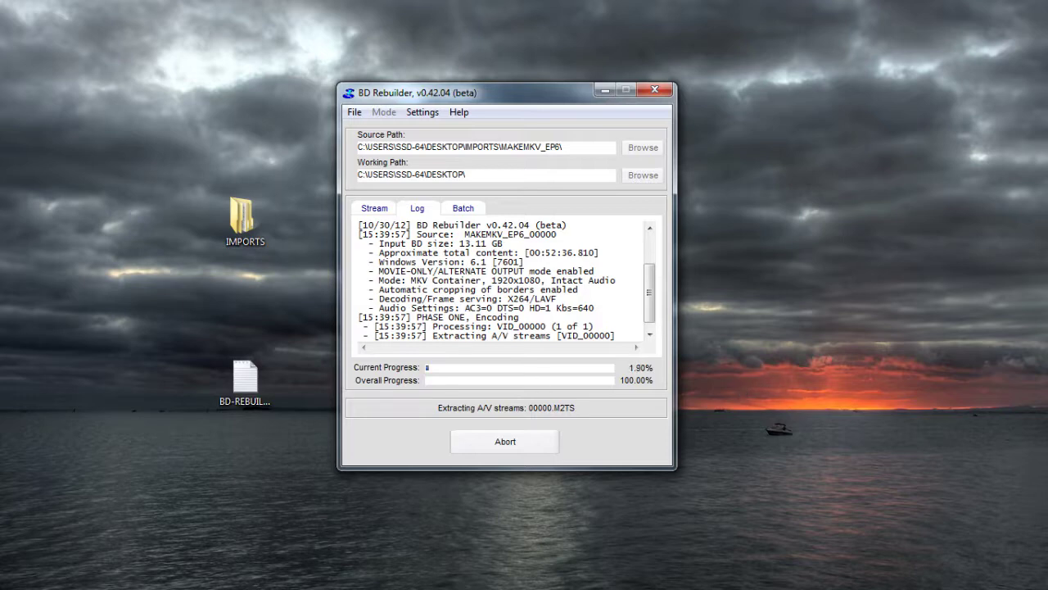
{"action": "left_click_drag", "start_coordinate": [0, 275], "coordinate": [105, 309]}
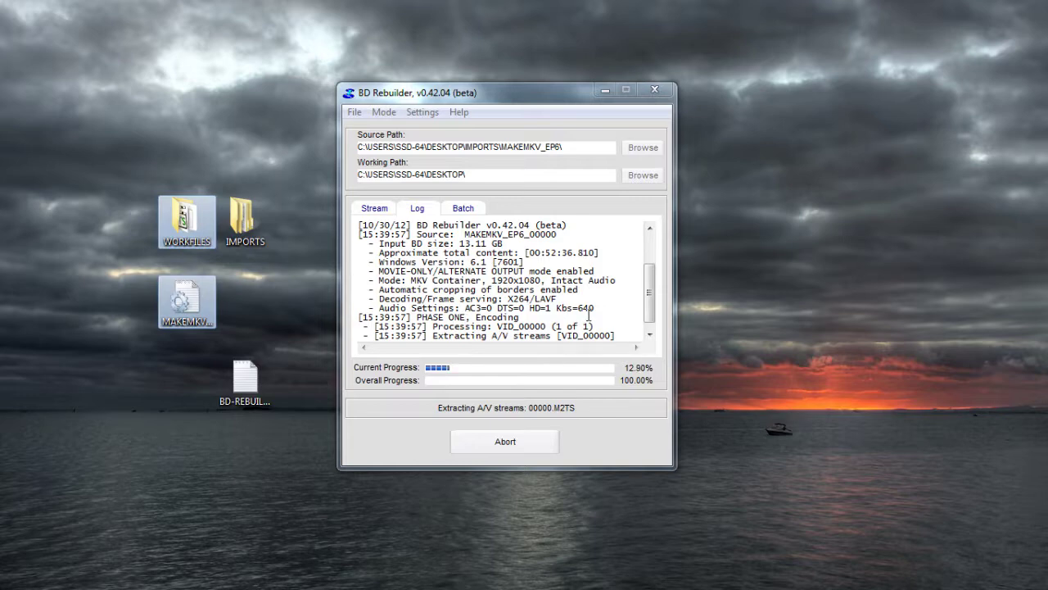
{"action": "left_click", "coordinate": [355, 112]}
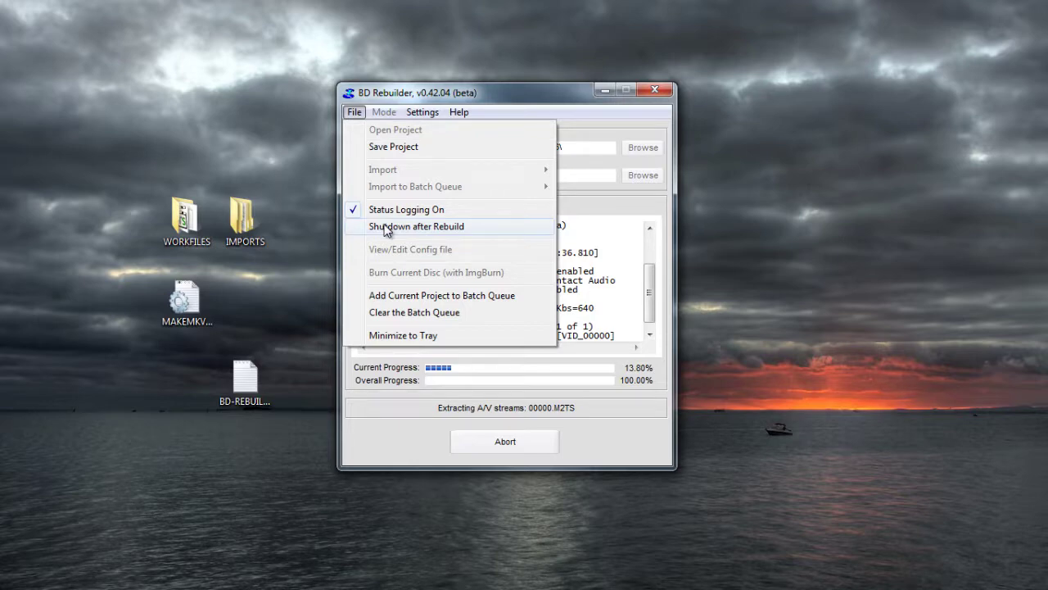
{"action": "left_click", "coordinate": [381, 102]}
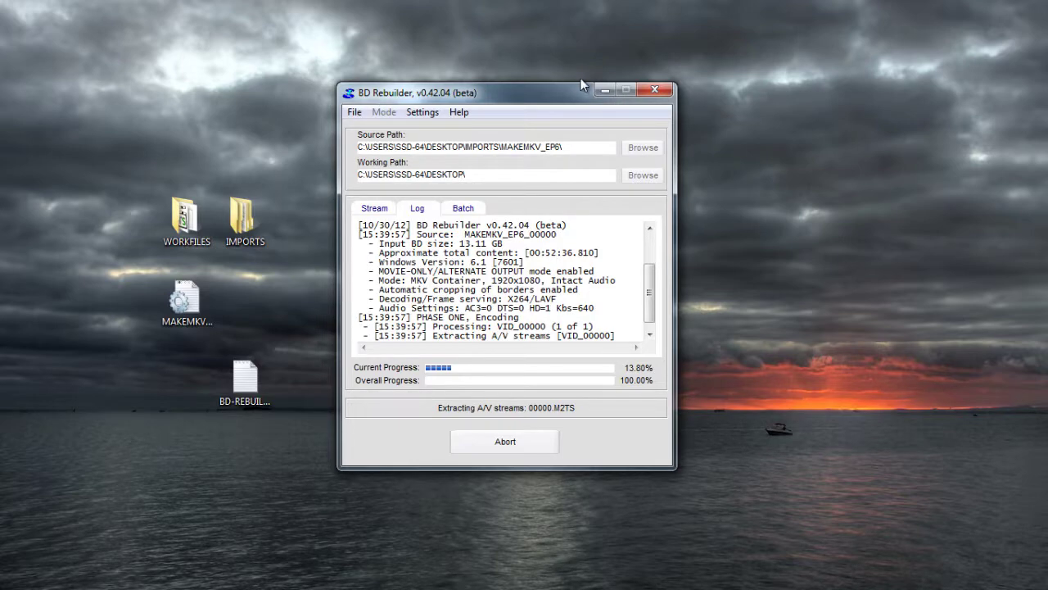